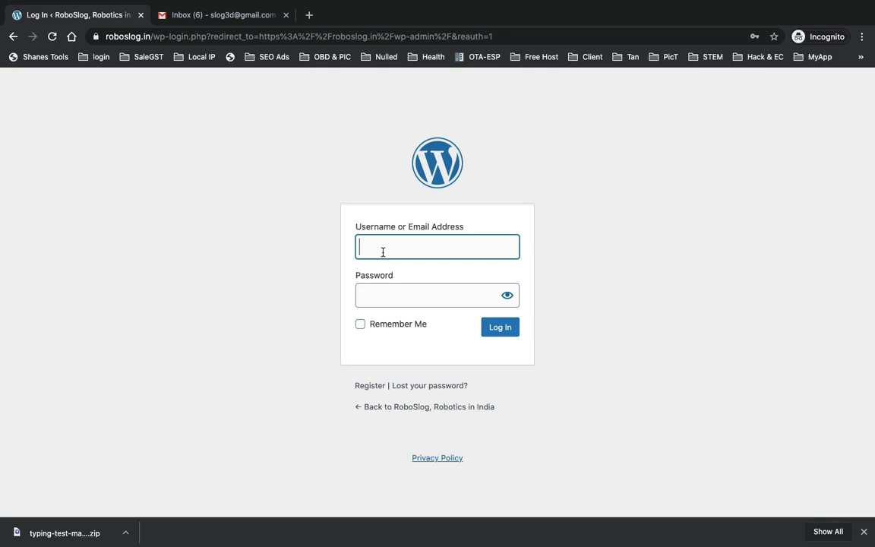
Go from the RoboSlog login page to the new-account registration form
left_click(368, 386)
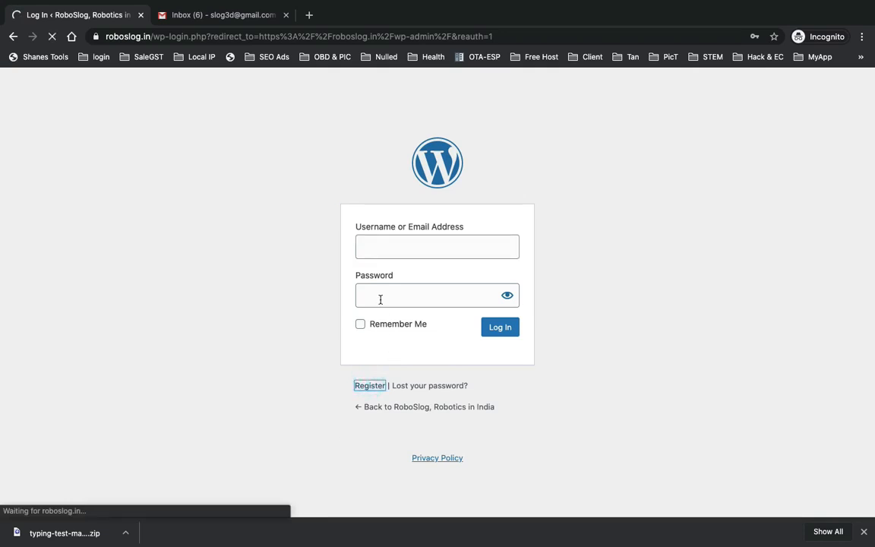
Register the account 'Slog3c' with its e-mail address, then switch to the Gmail inbox
left_click(383, 287)
type("Slo")
type("g3c")
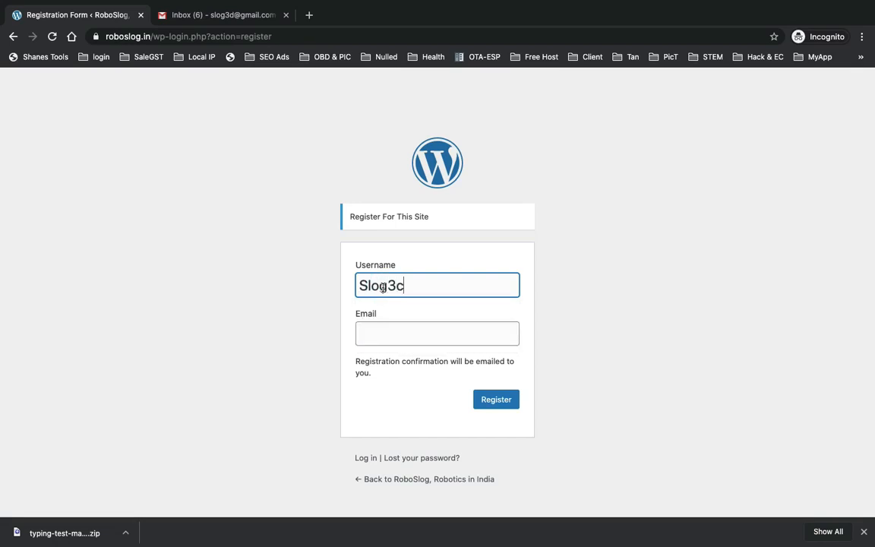
left_click(401, 342)
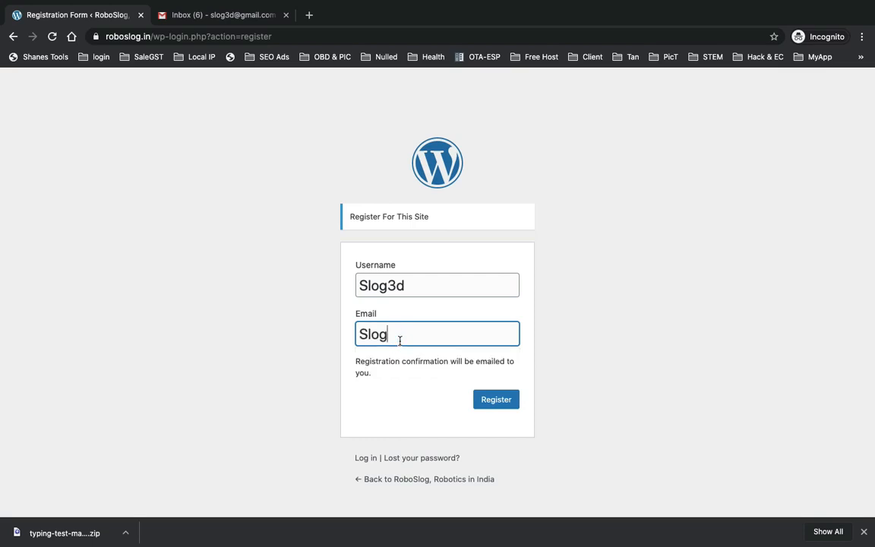
left_click(492, 406)
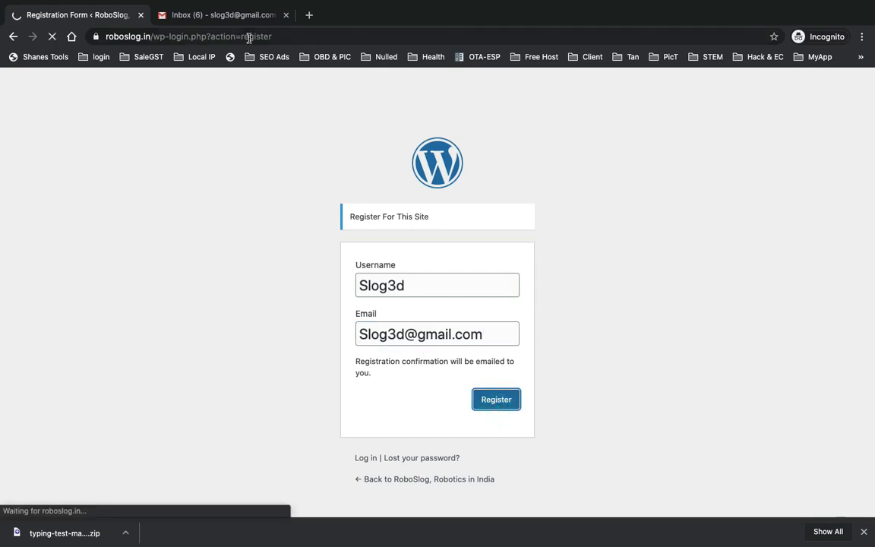
left_click(223, 17)
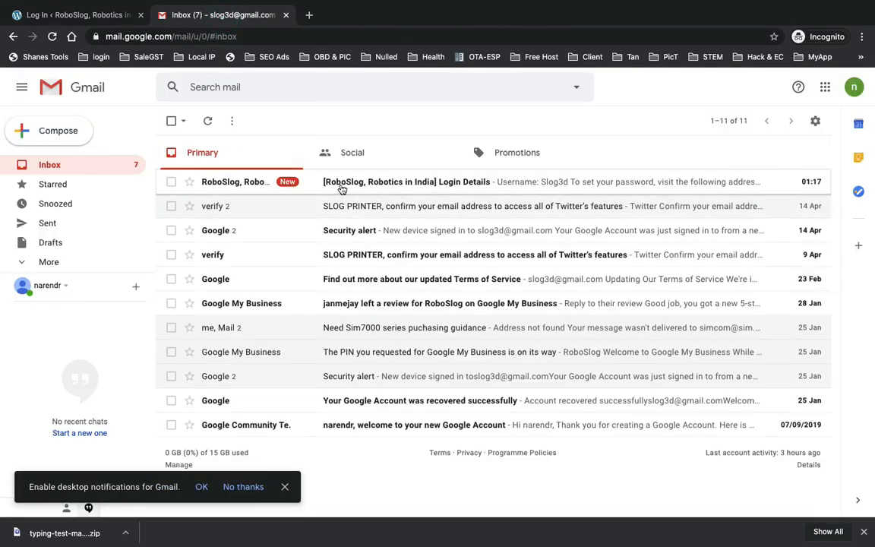
Open the RoboSlog Login Details email and follow its set-password link
left_click(341, 189)
left_click(281, 263)
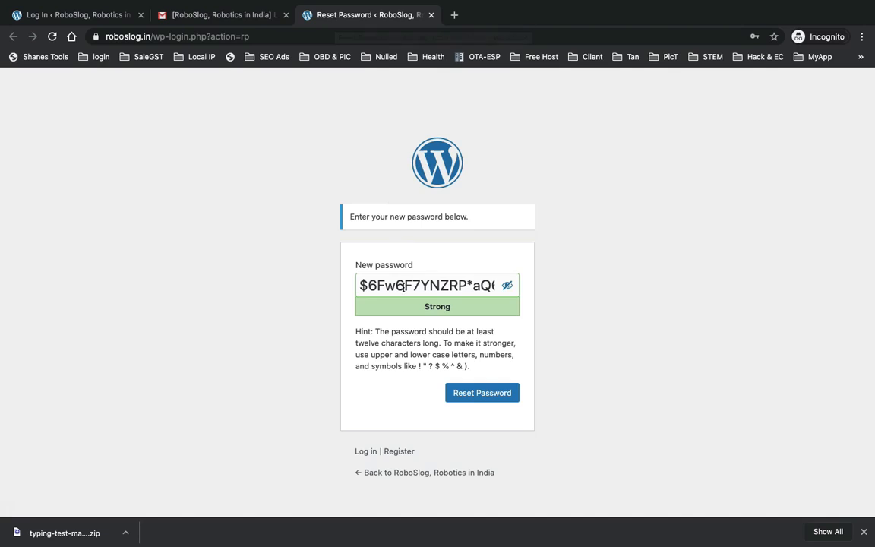
Clear the generated password, noting the twelve-character length hint
triple_click(404, 286)
key("BackSpace")
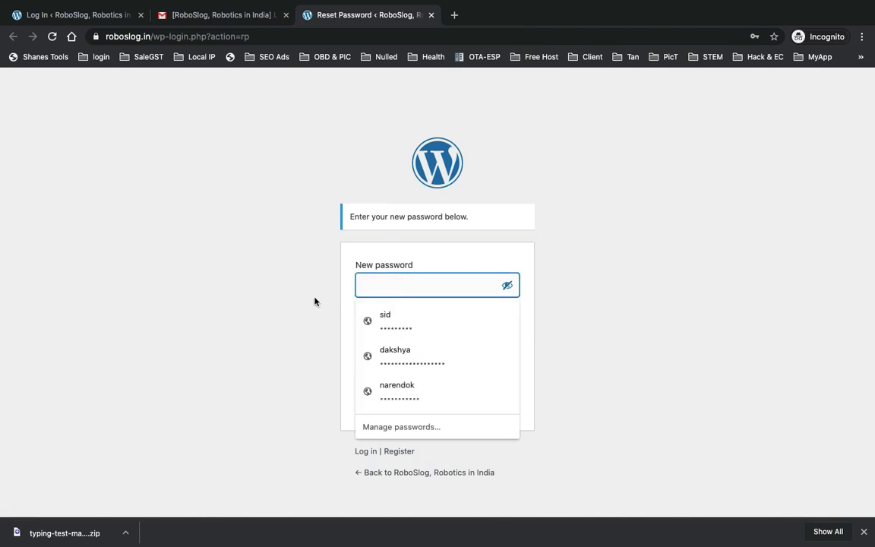
left_click(291, 302)
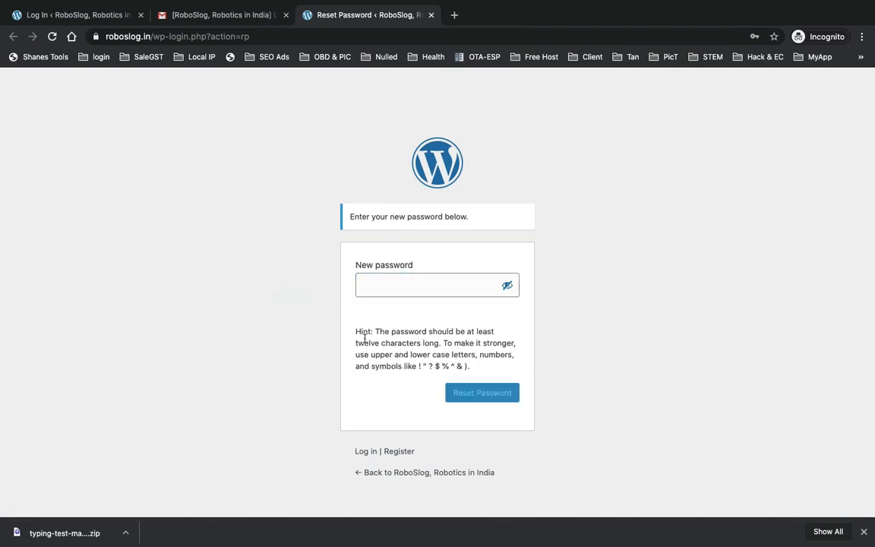
left_click_drag(354, 343, 424, 345)
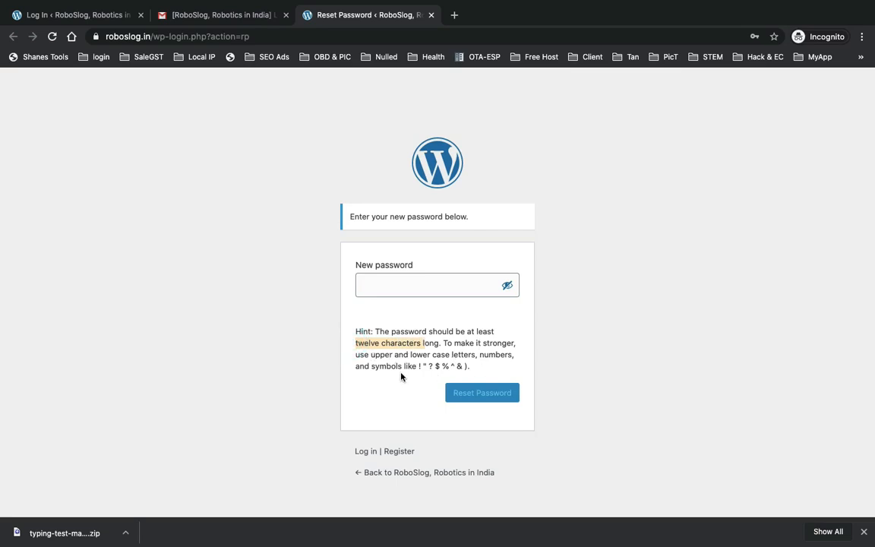
left_click(372, 284)
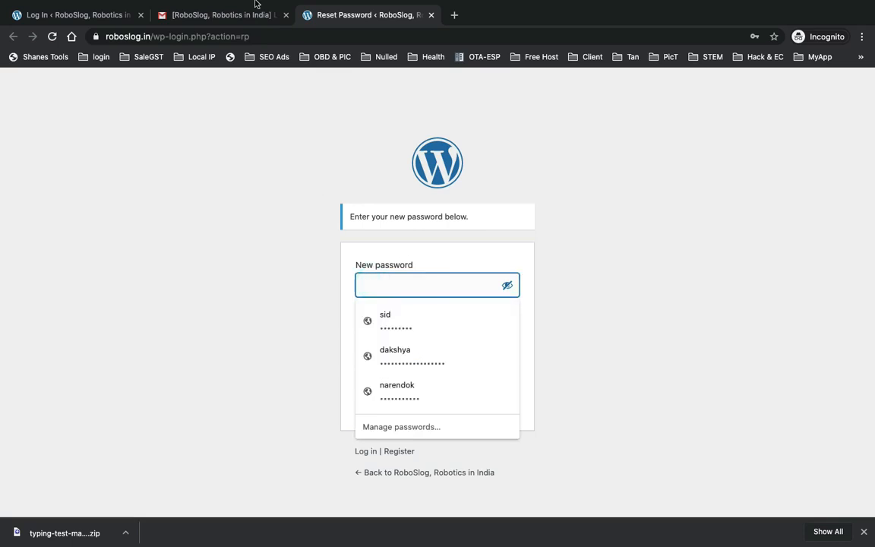
key("Escape")
Draft a custom password in a scratch field, copy it, and paste it into New password
left_click(212, 38)
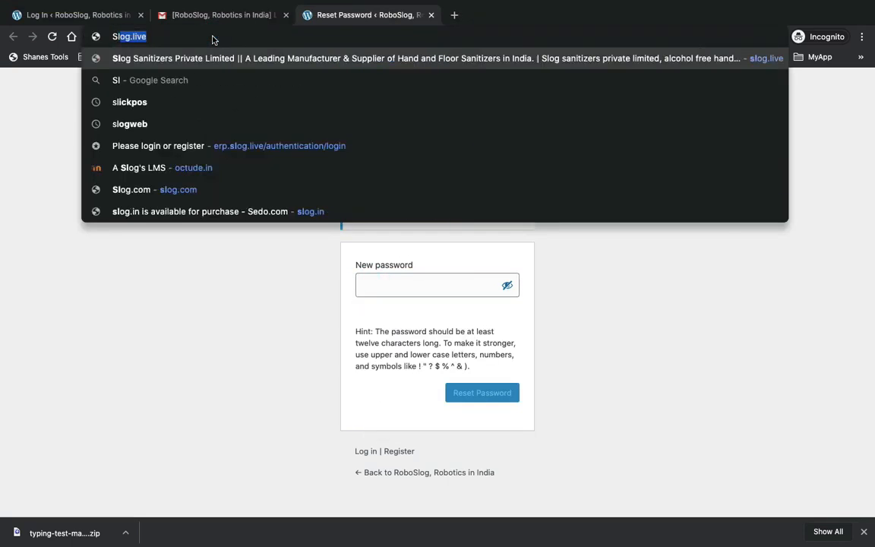
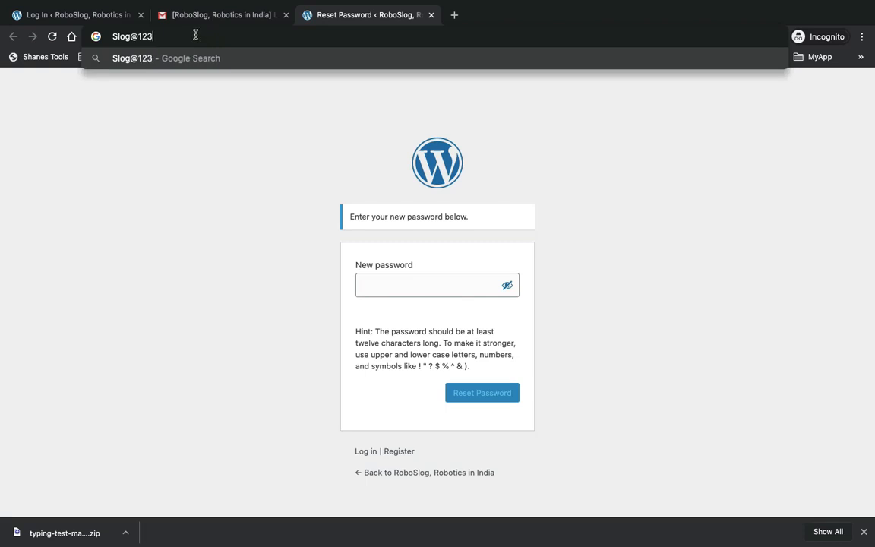
triple_click(196, 34)
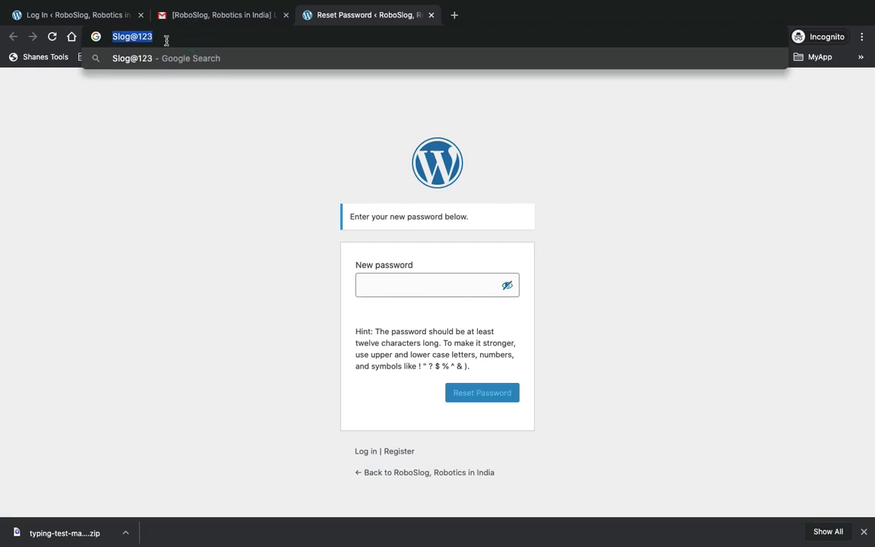
key("ctrl+c")
left_click(387, 288)
key("ctrl+v")
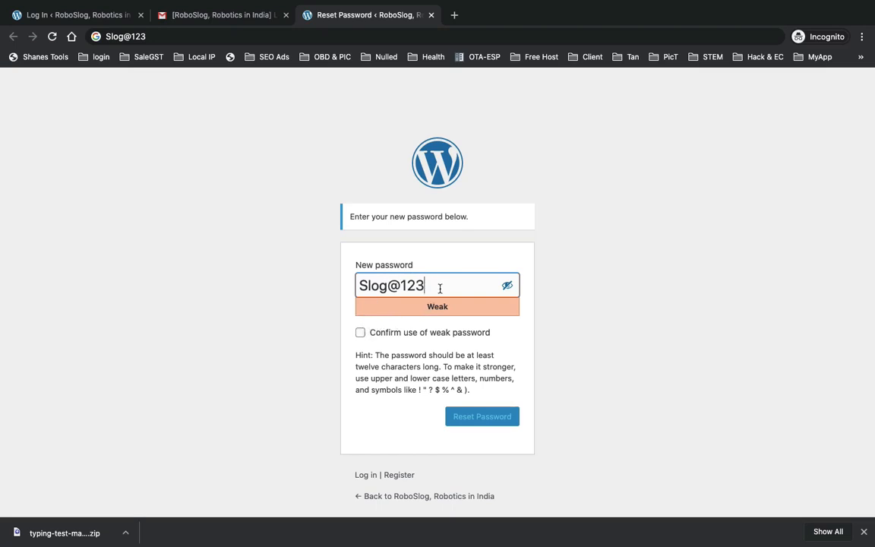
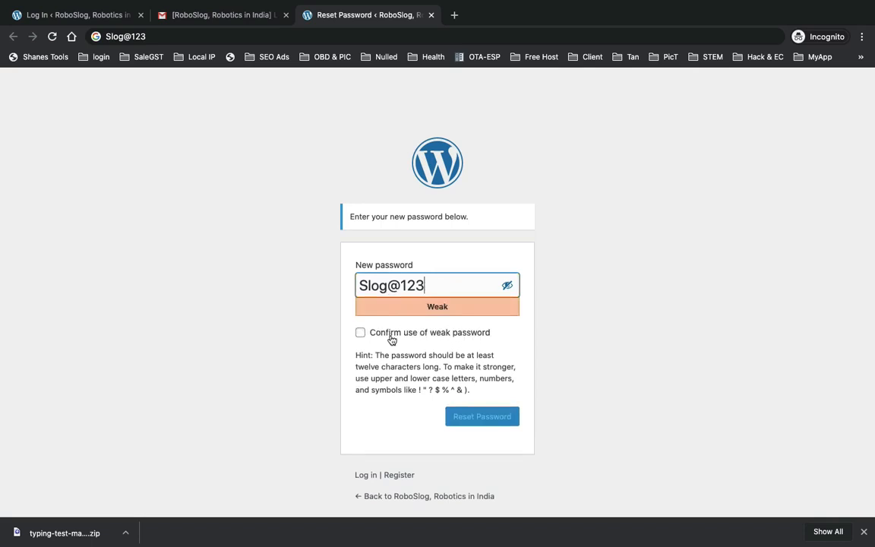
Trim the password's trailing digits, confirm using a weak password, and reset it
left_click(360, 332)
left_click(461, 417)
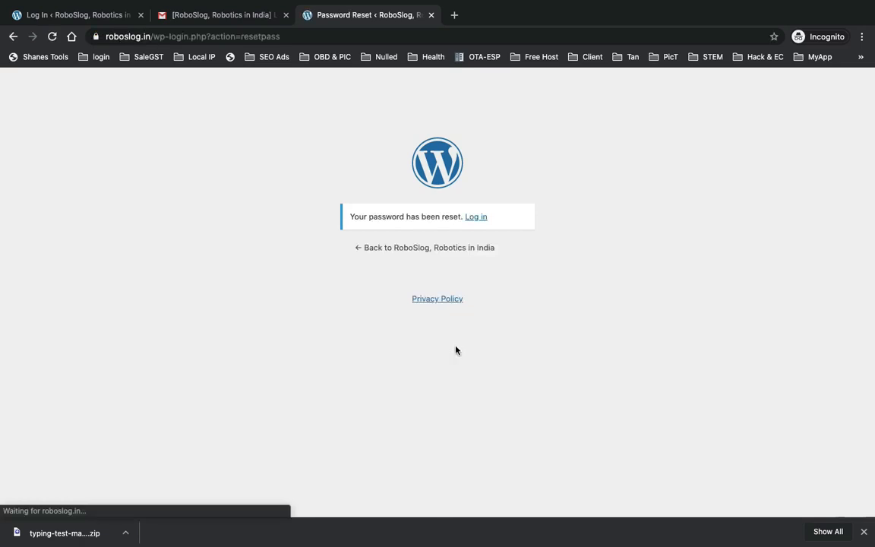
Log in as Slog3d with the new password and Remember Me ticked
left_click(470, 218)
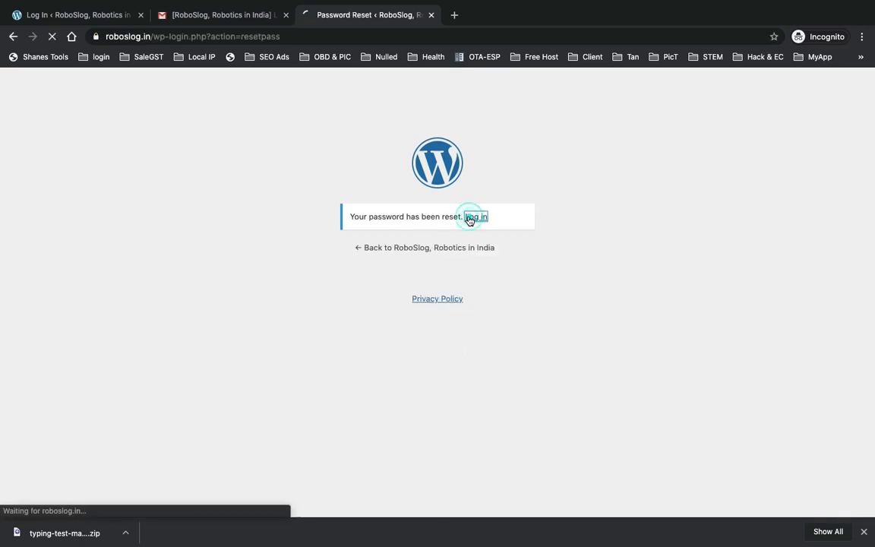
left_click(395, 253)
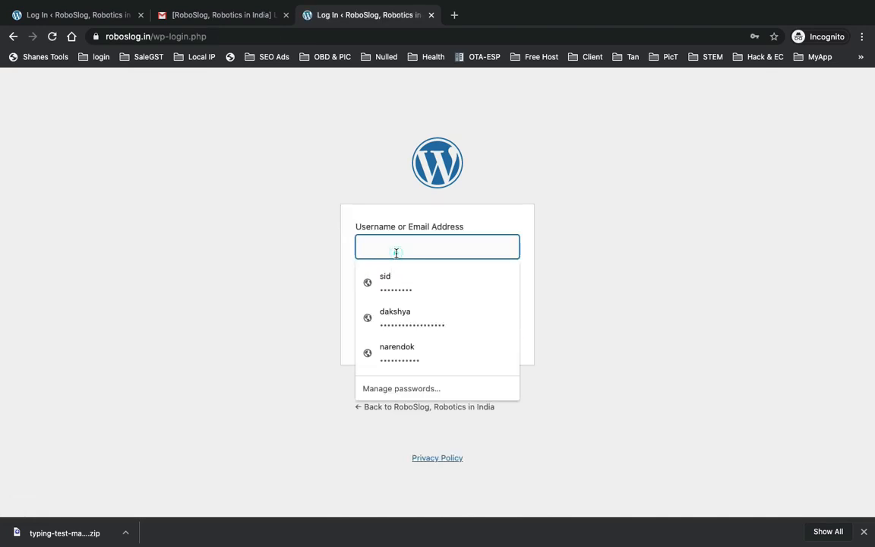
type("Slog3d")
left_click(378, 289)
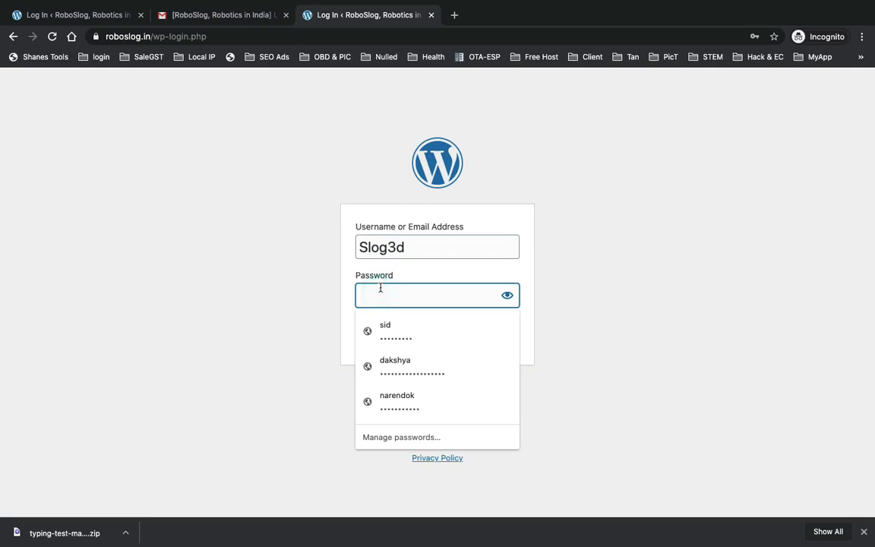
type("••••••••")
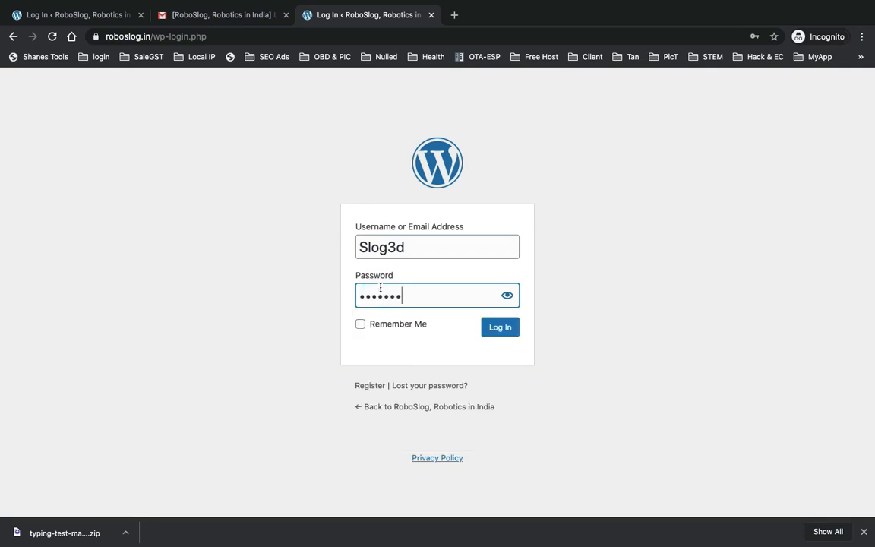
left_click(409, 325)
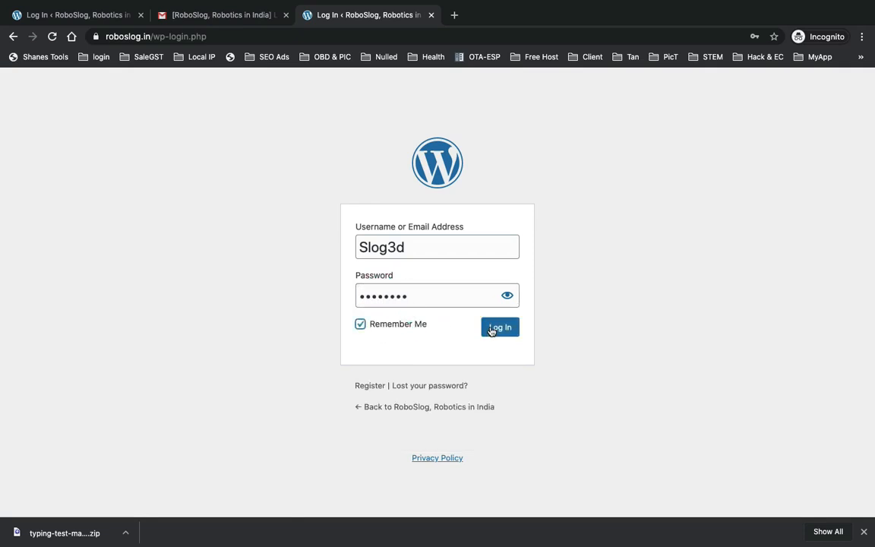
left_click(493, 329)
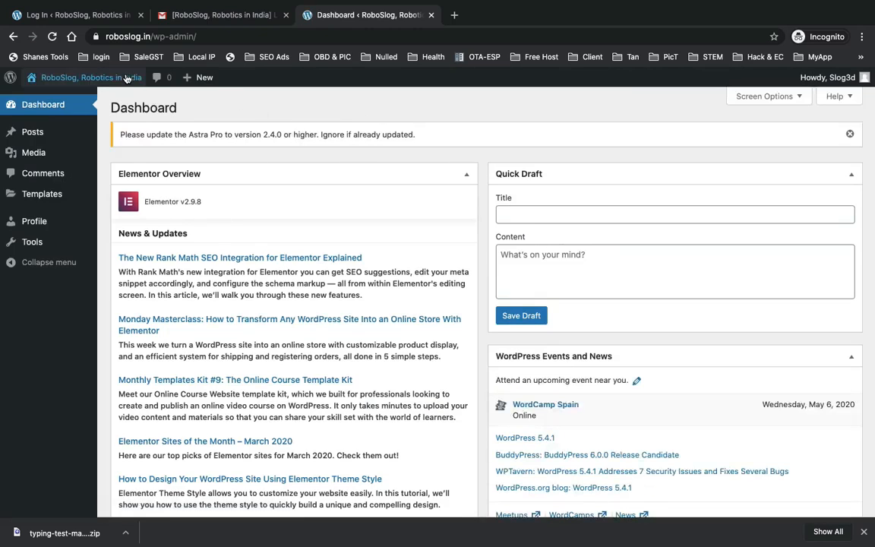
Collapse the Elementor Overview, At a Glance, Activity, Quick Draft and Events and News panels
left_click(468, 175)
left_click(466, 205)
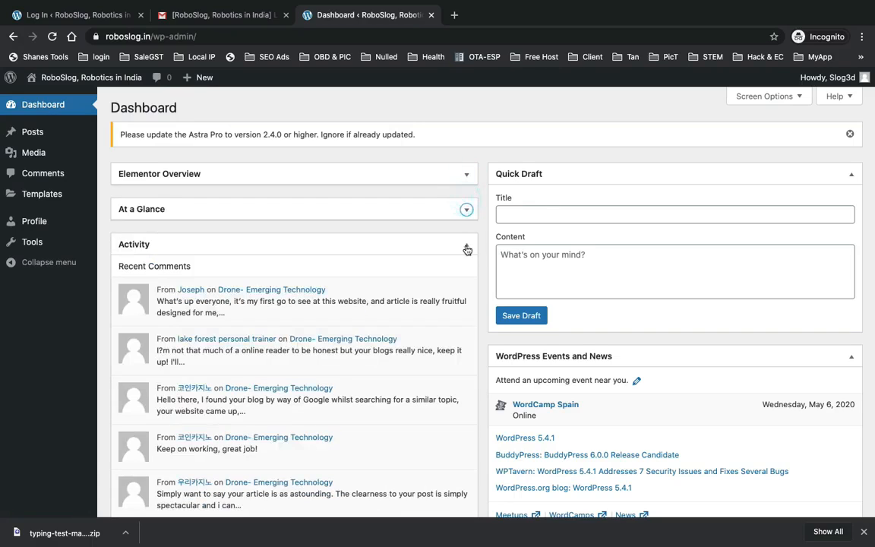
left_click(467, 246)
left_click(850, 175)
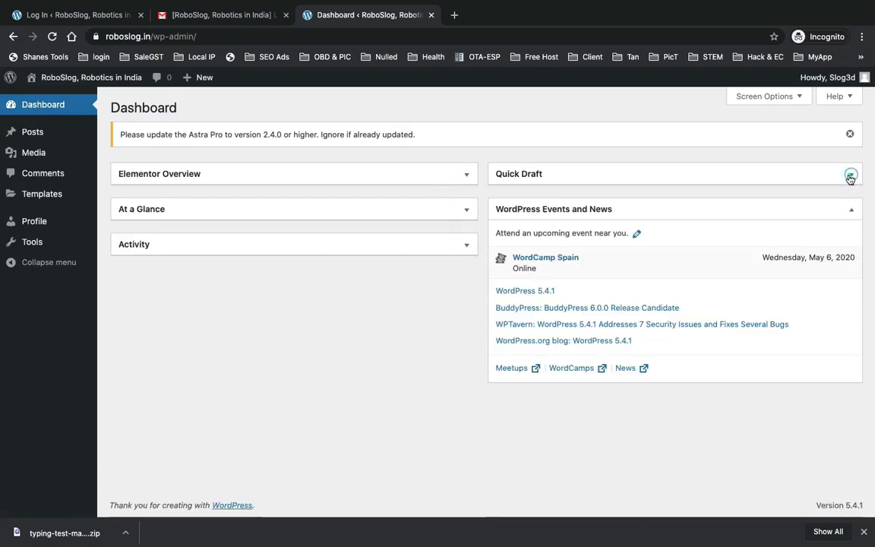
left_click(850, 210)
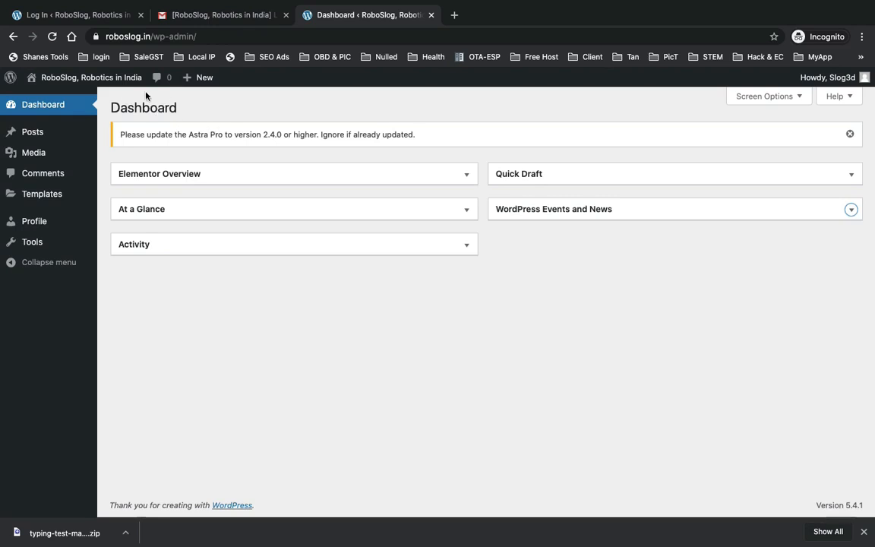
mouse_move(198, 90)
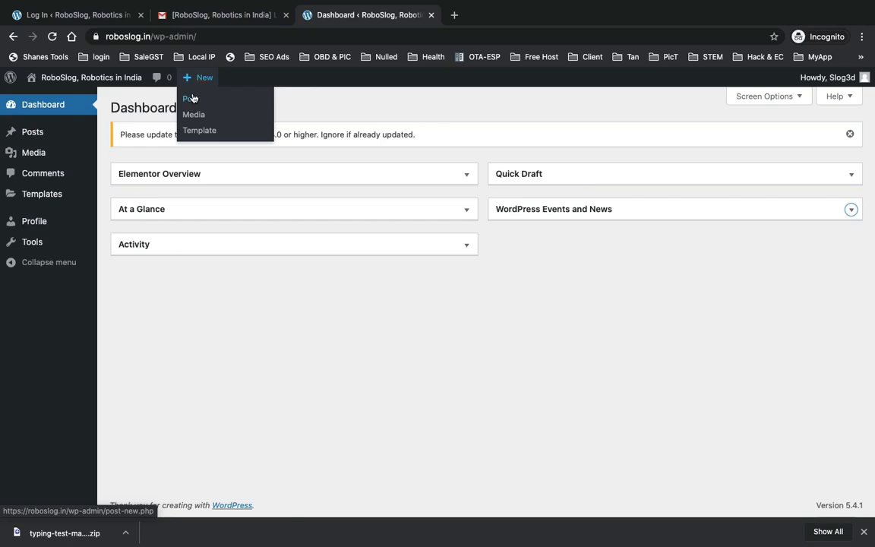
Create a new post and skip through the Welcome to the Block Editor guide
left_click(191, 97)
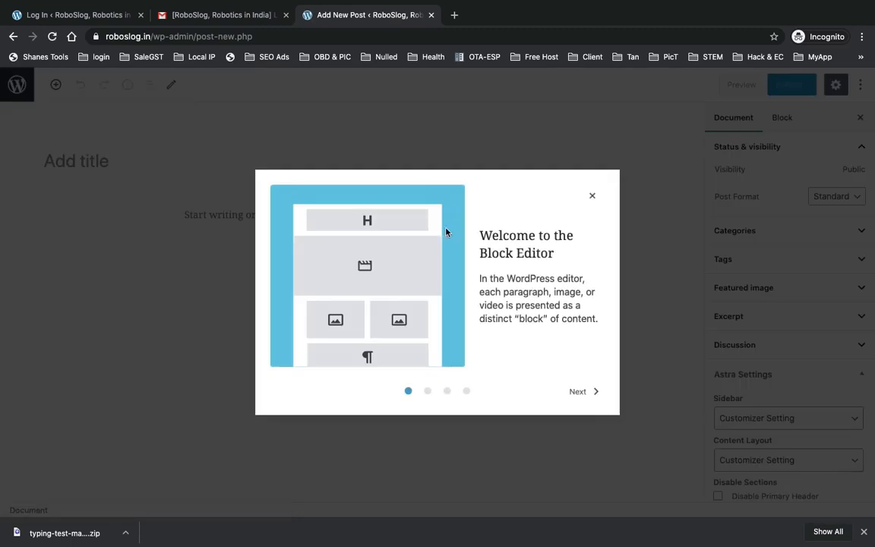
left_click(427, 391)
left_click(447, 391)
left_click(464, 391)
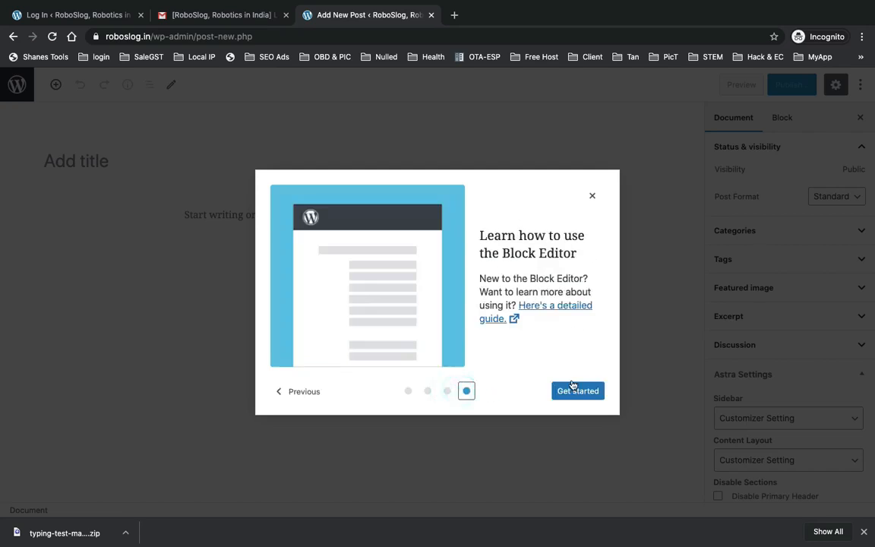
left_click(589, 391)
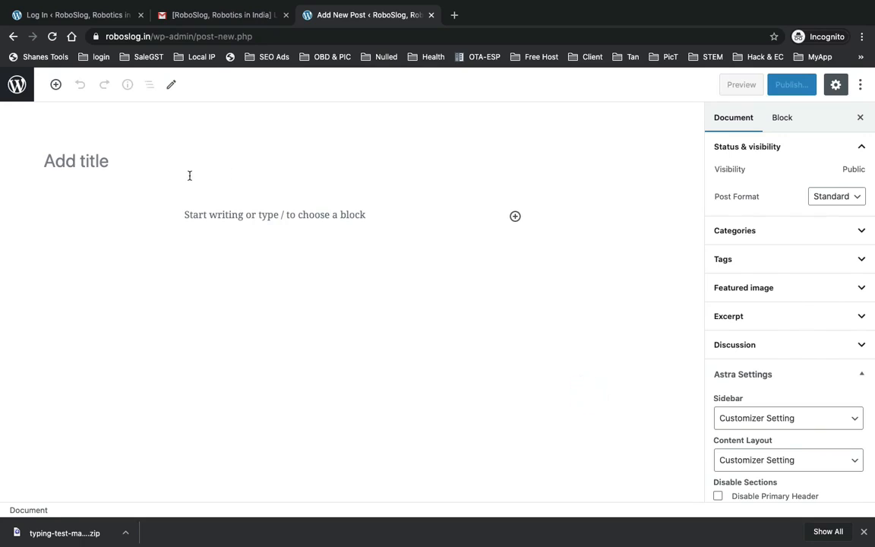
Title the post 'slog3dprinter' and write the intro 'slog 3d printer is an IoT printer,'
left_click(96, 150)
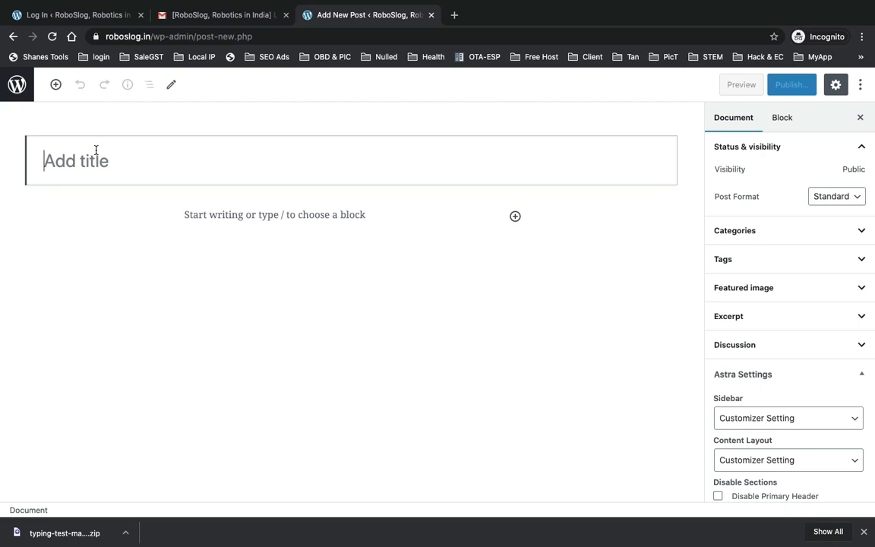
type("slog")
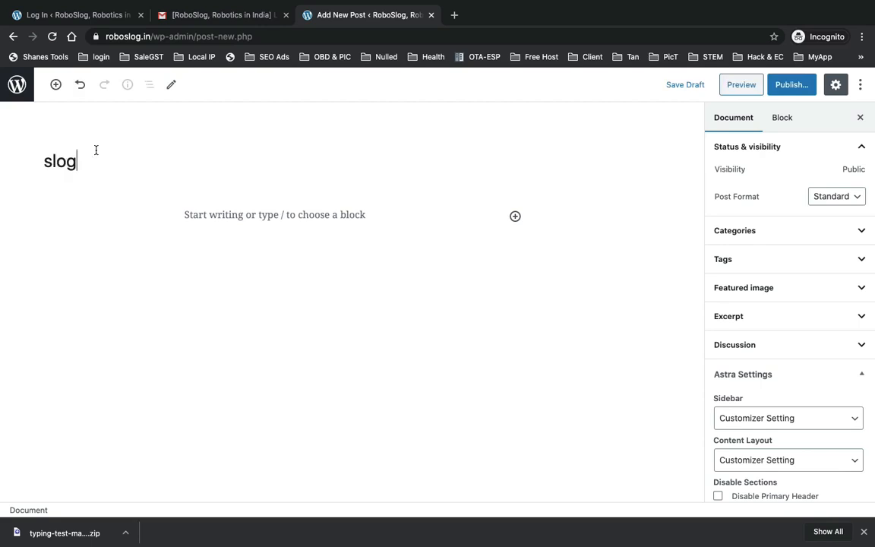
type("3dprinter")
left_click(199, 211)
left_click(181, 219)
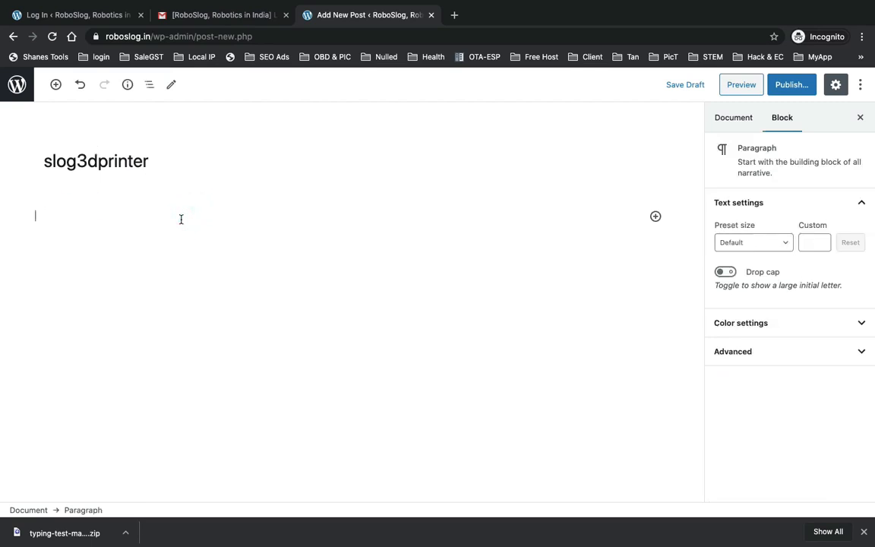
type("slog 3d printer is an IoT pri")
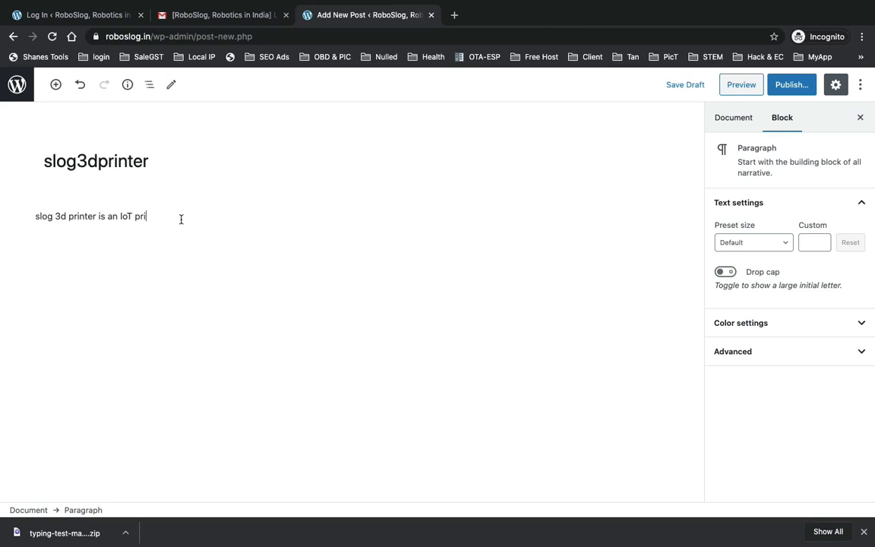
key("Return")
left_click(226, 270)
left_click(220, 228)
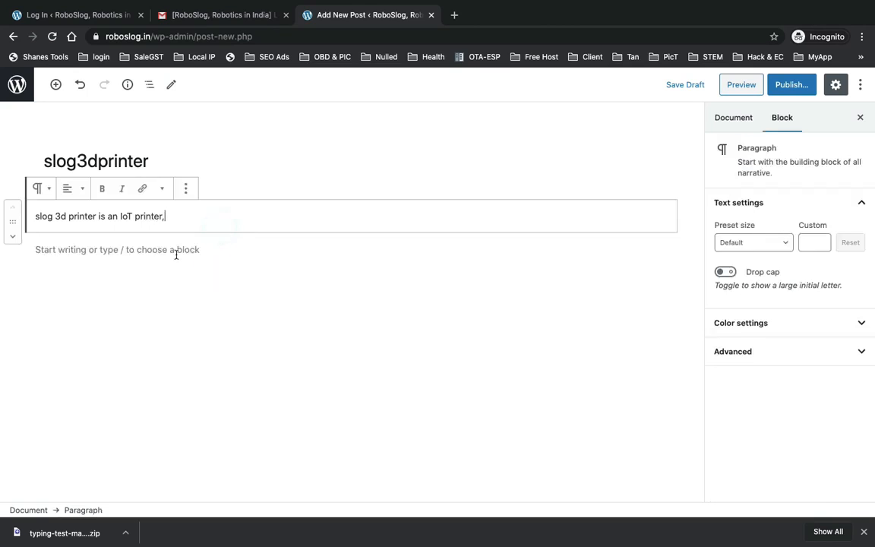
left_click(175, 254)
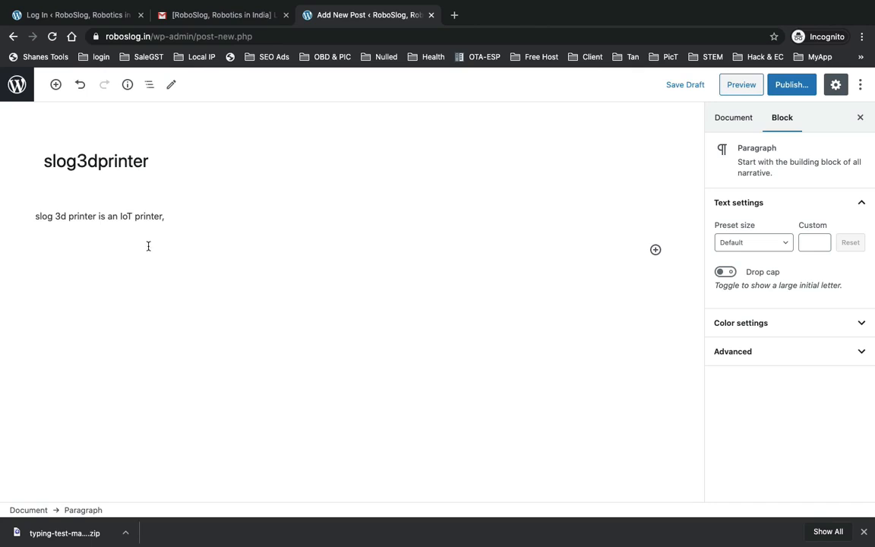
left_click(177, 215)
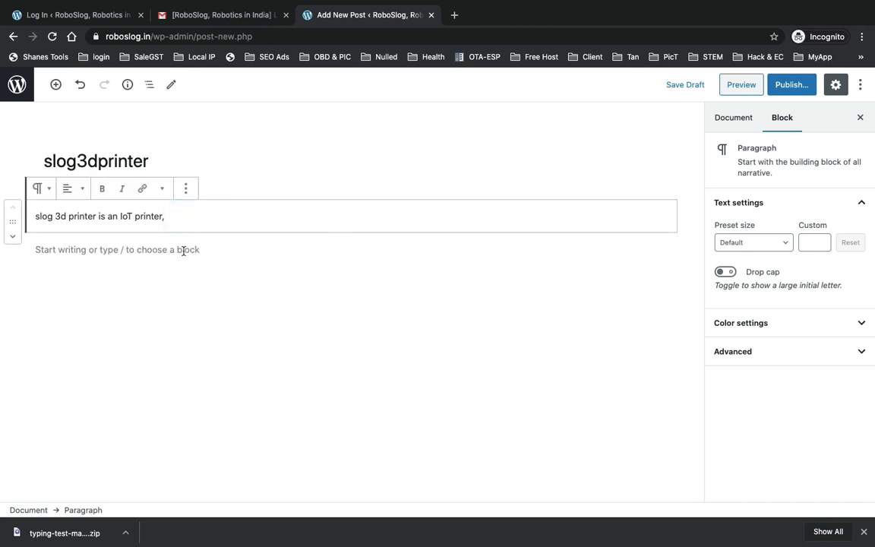
left_click(338, 232)
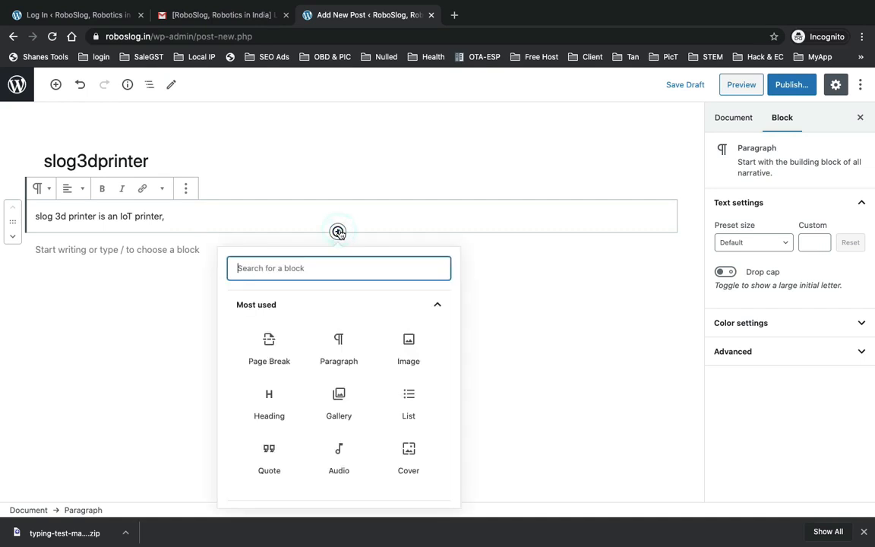
Choose Image from the inserter's Most used blocks to add it after the intro
scroll(320, 310, "down", 5)
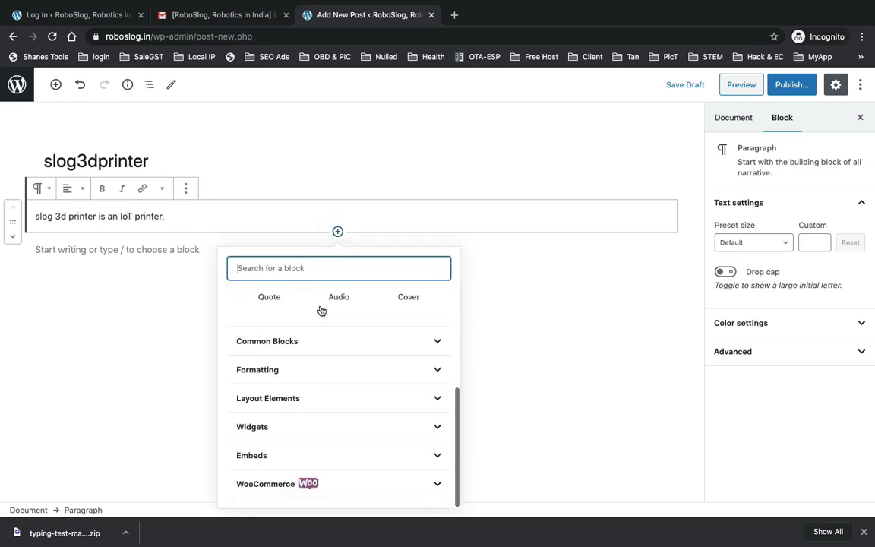
scroll(308, 378, "up", 5)
scroll(308, 377, "down", 2)
scroll(307, 377, "up", 2)
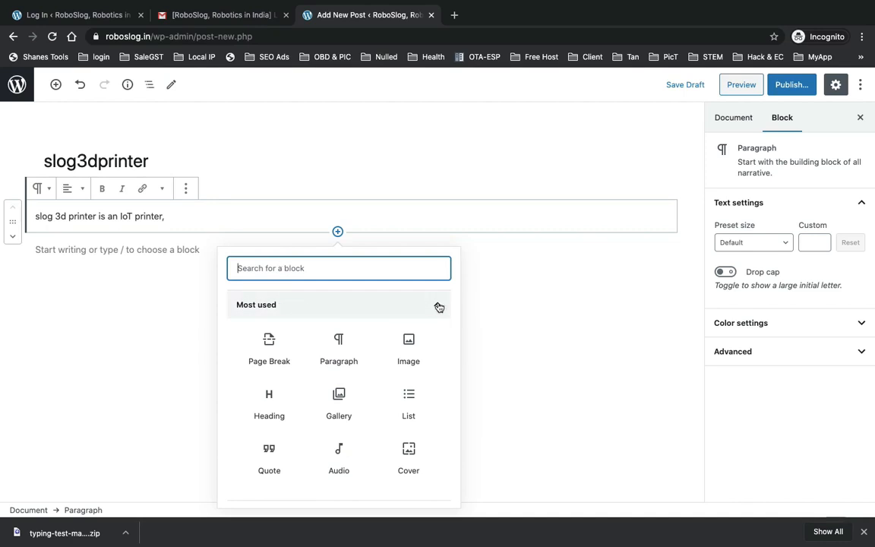
scroll(339, 445, "down", 5)
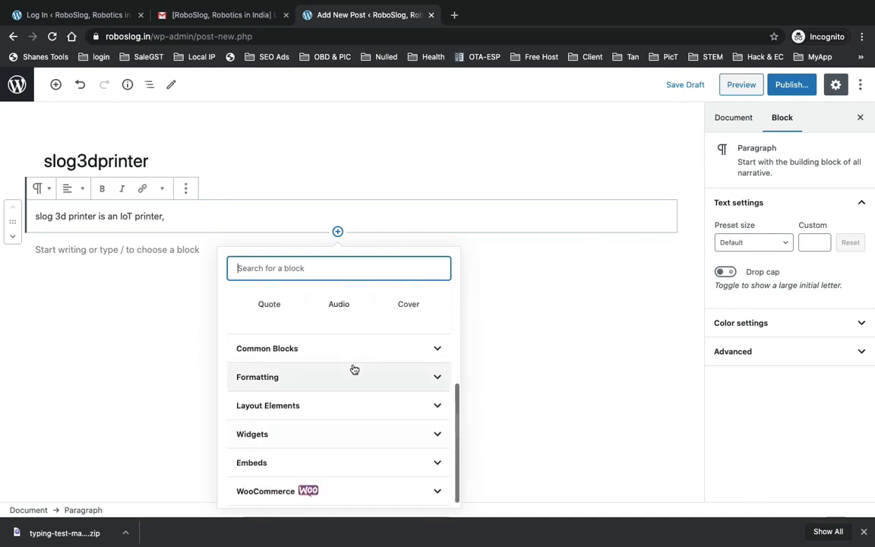
scroll(353, 367, "up", 5)
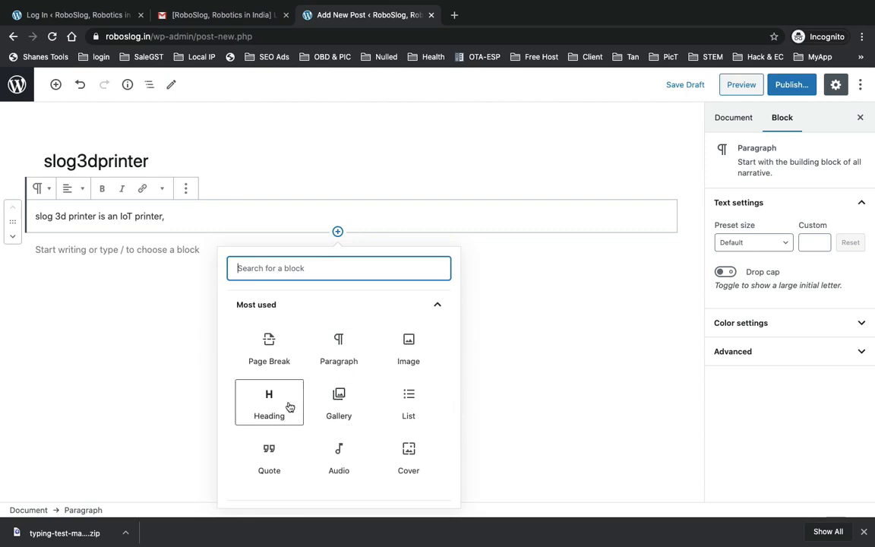
left_click(384, 350)
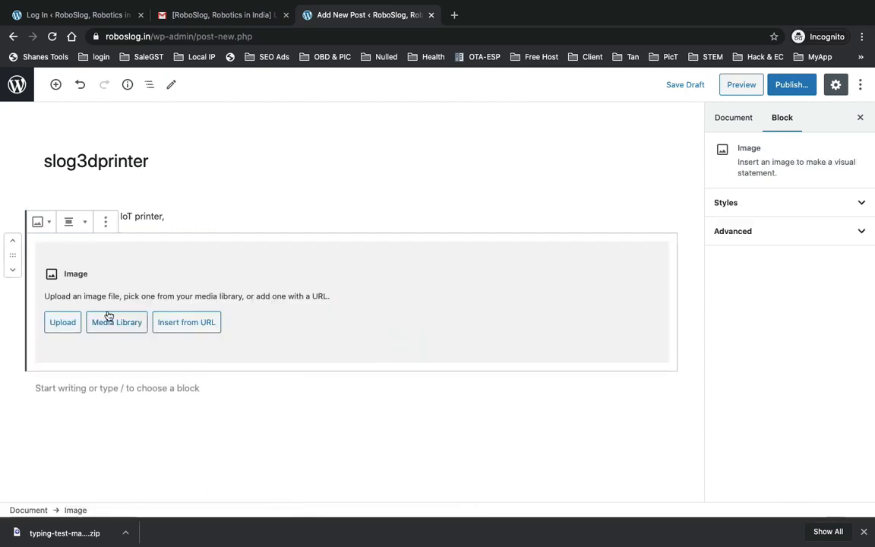
Upload iot.png into the Image block and shrink it to 415×356
left_click(69, 325)
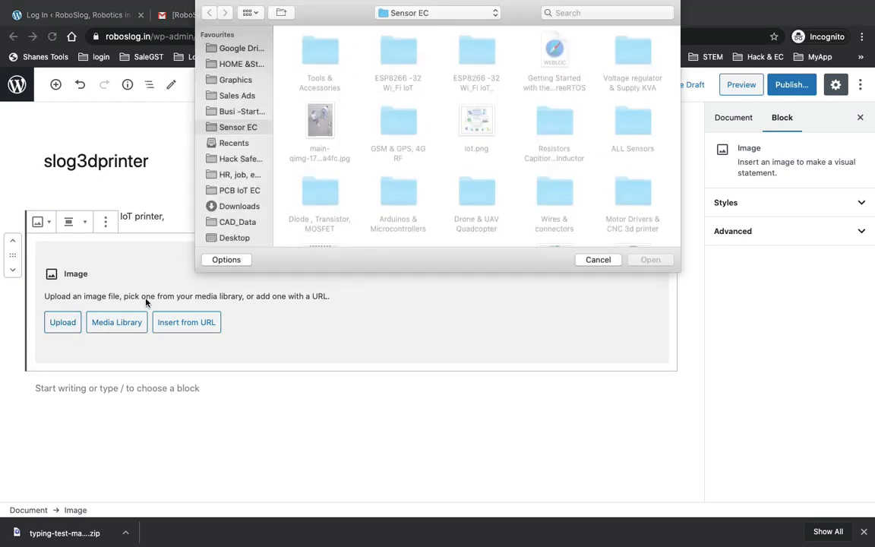
double_click(476, 122)
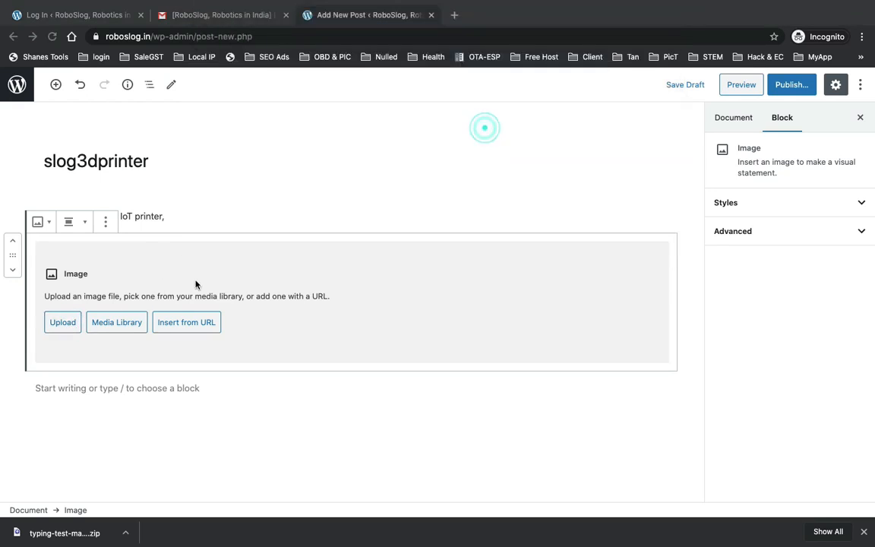
scroll(343, 312, "down", 3)
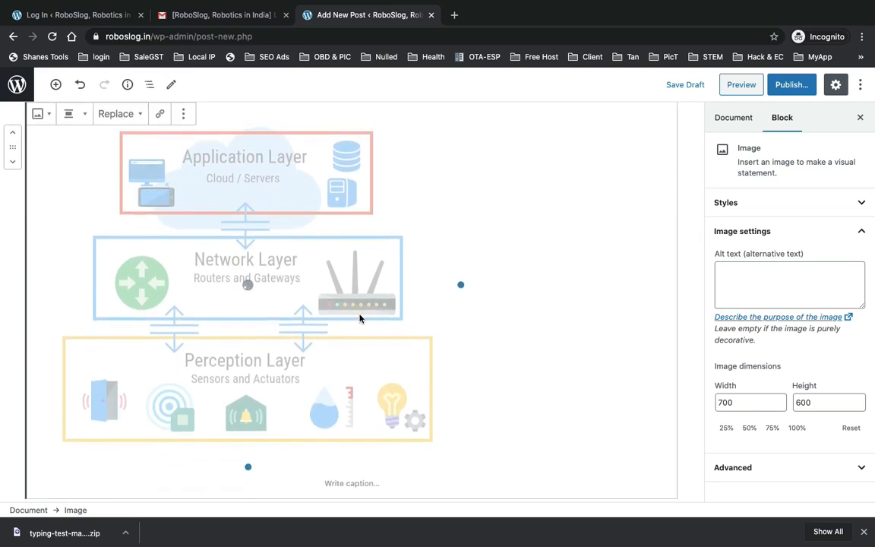
scroll(360, 318, "up", 1)
left_click_drag(461, 320, 287, 283)
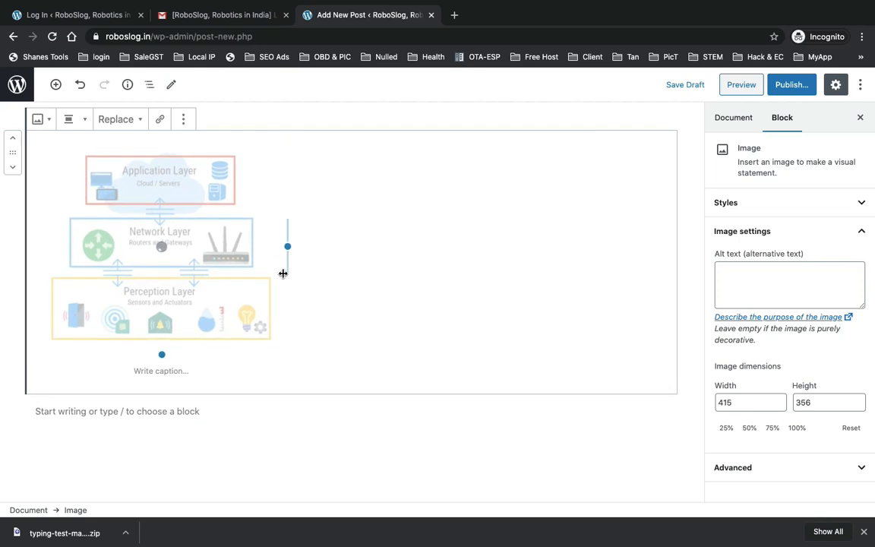
scroll(263, 293, "up", 2)
scroll(316, 314, "down", 1)
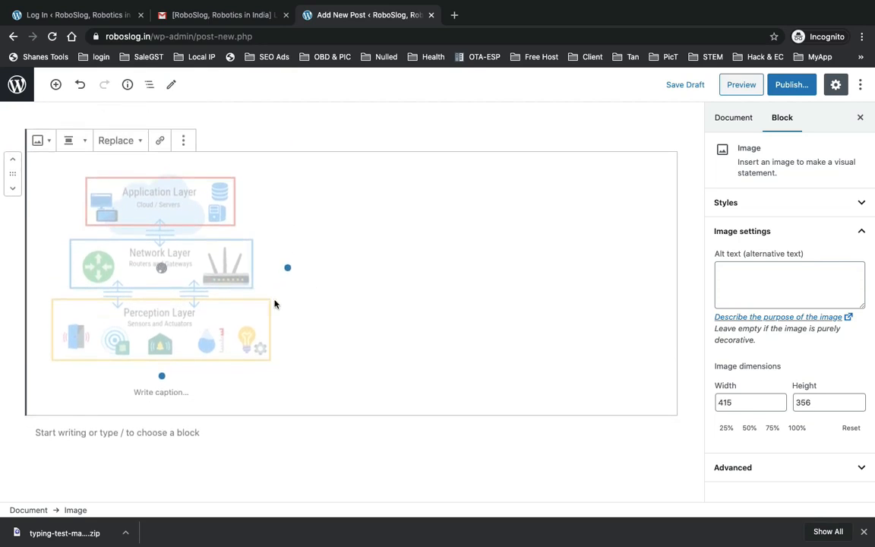
scroll(304, 293, "up", 3)
scroll(307, 293, "down", 5)
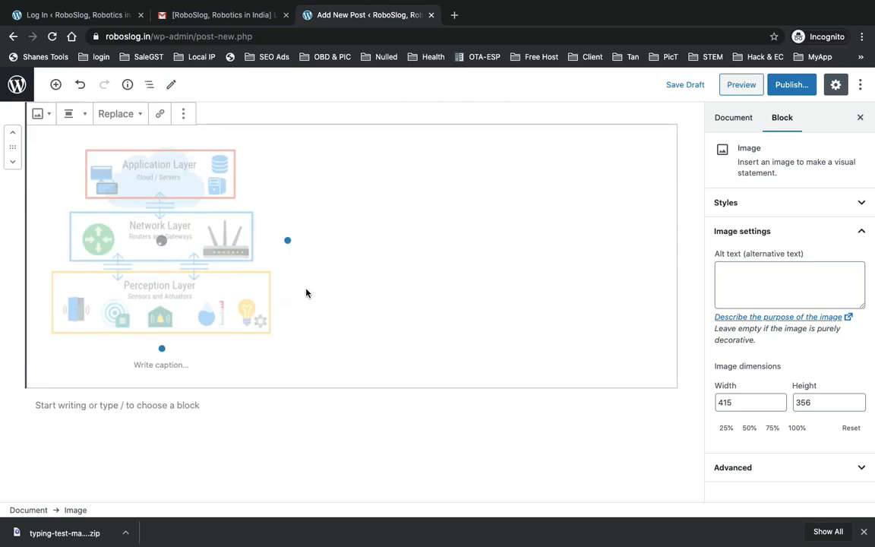
Select the image block and try to focus its Alt text field
left_click(317, 230)
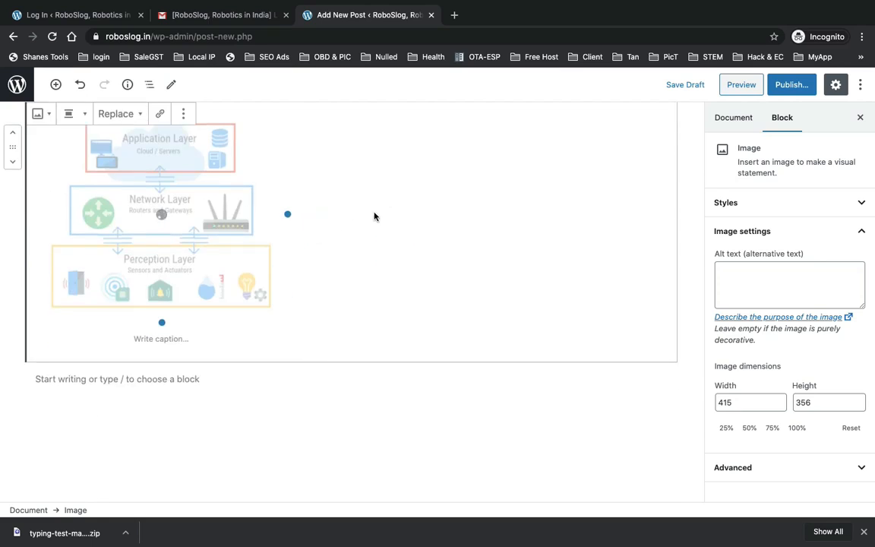
scroll(375, 215, "up", 2)
scroll(357, 292, "down", 3)
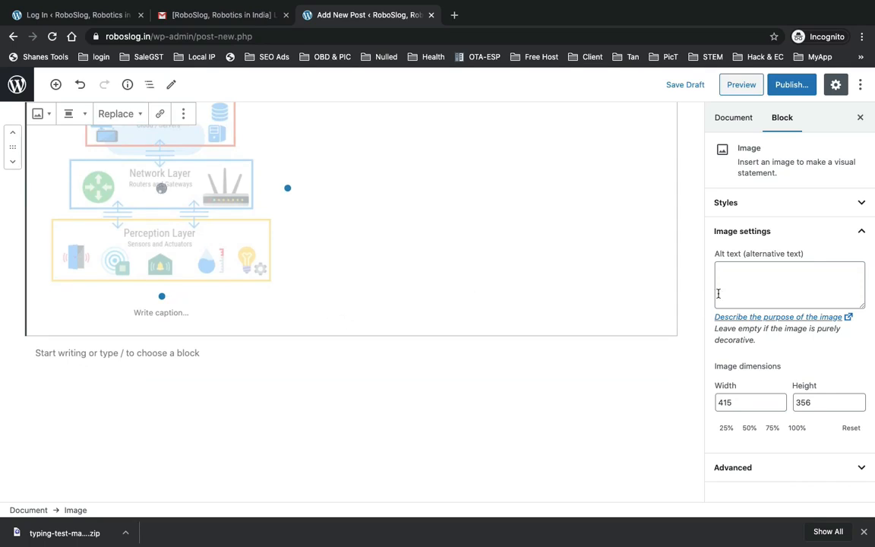
left_click(754, 288)
left_click(190, 200)
left_click(789, 281)
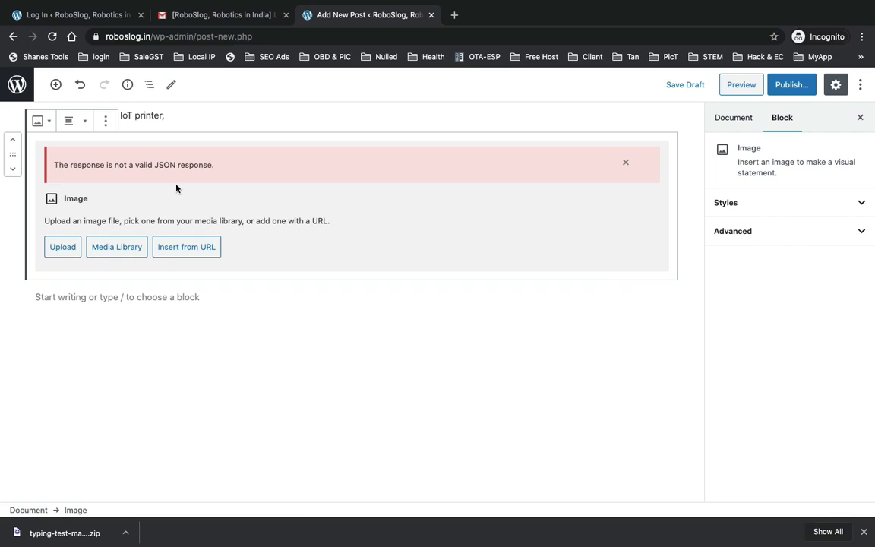
Upload iot.png into the image block and shrink it to 346×297 px
scroll(155, 220, "up", 3)
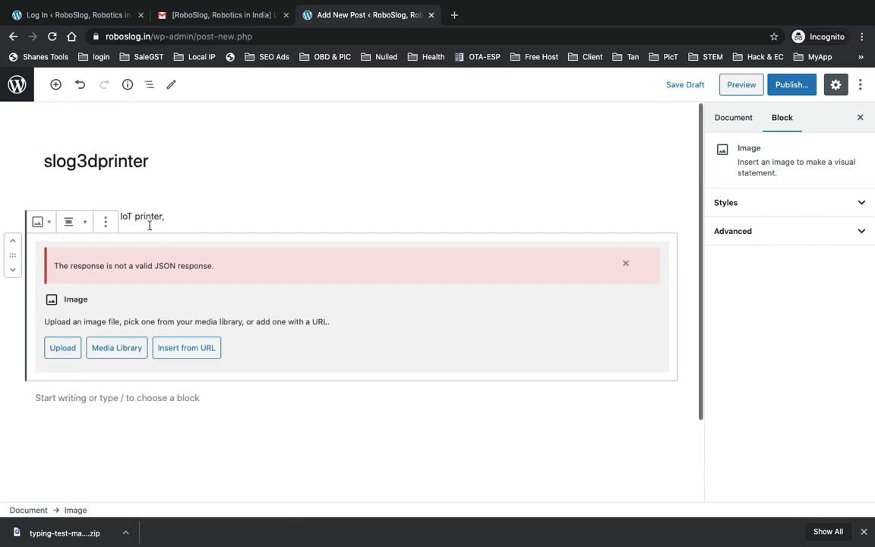
left_click(62, 347)
left_click(481, 133)
double_click(481, 133)
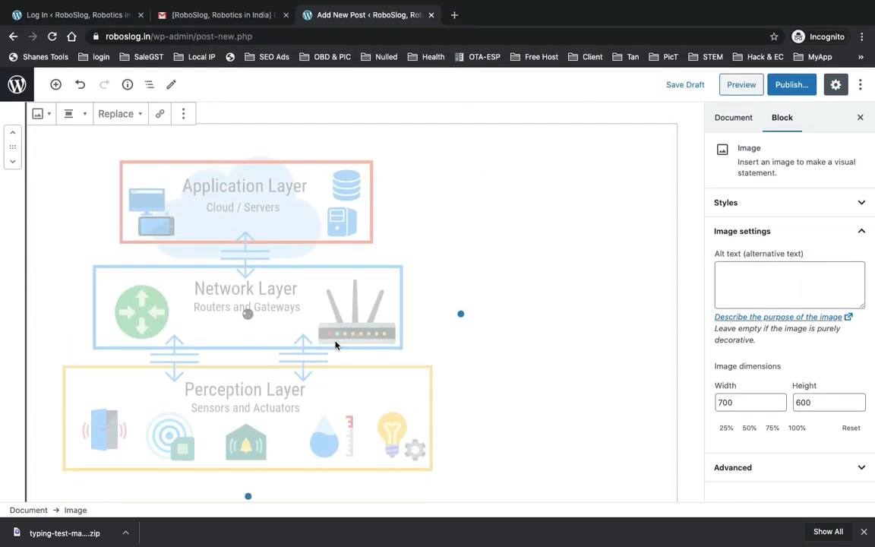
scroll(421, 258, "down", 1)
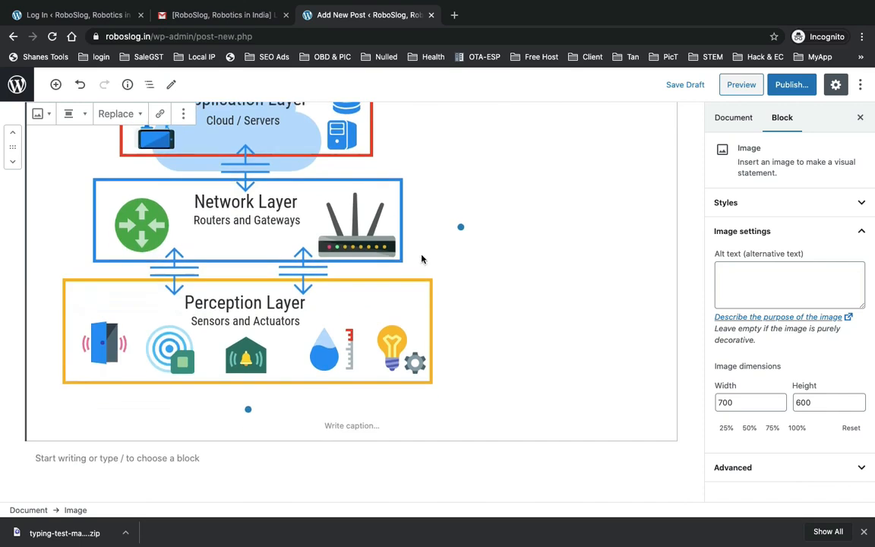
scroll(426, 249, "up", 1)
left_click_drag(459, 283, 243, 241)
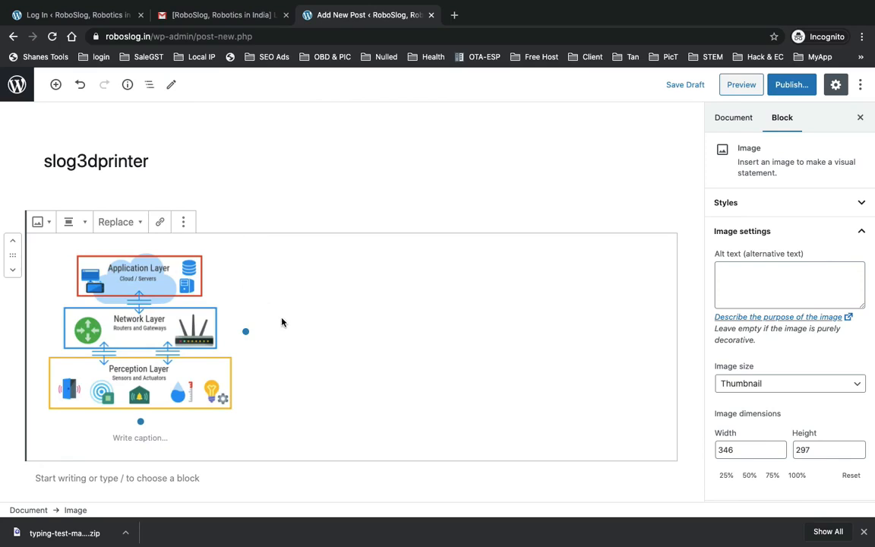
left_click(734, 296)
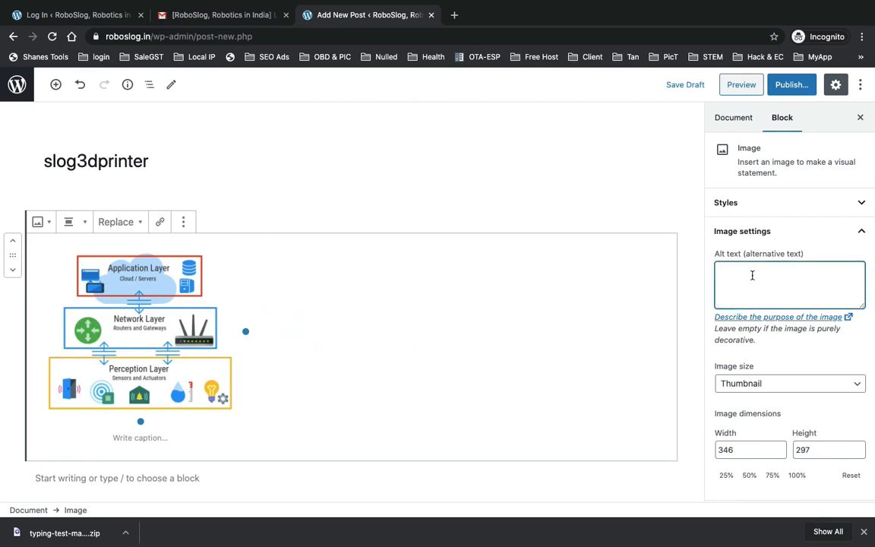
Give the IoT layers diagram the alternative text 'networking'
left_click(752, 275)
left_click(743, 293)
left_click(748, 279)
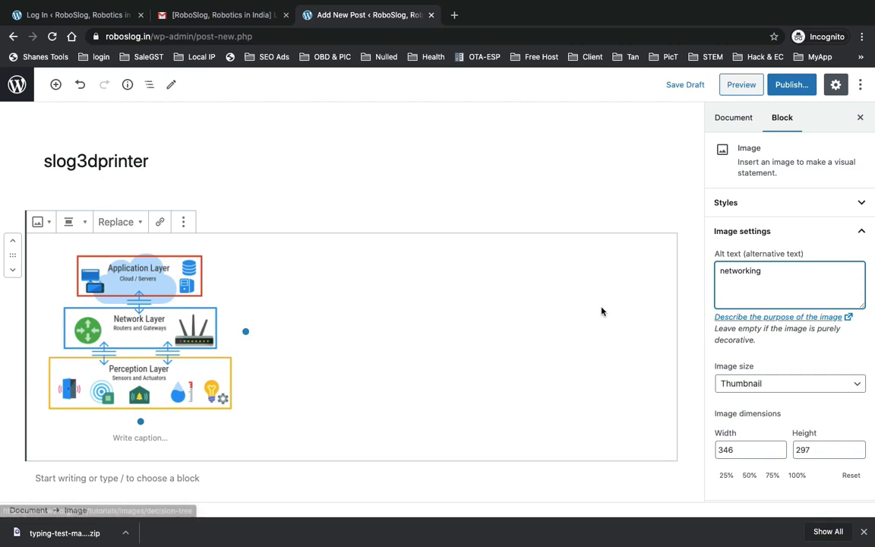
left_click(534, 360)
Keep the image height unchanged and start an empty paragraph below the diagram
scroll(534, 360, "down", 1)
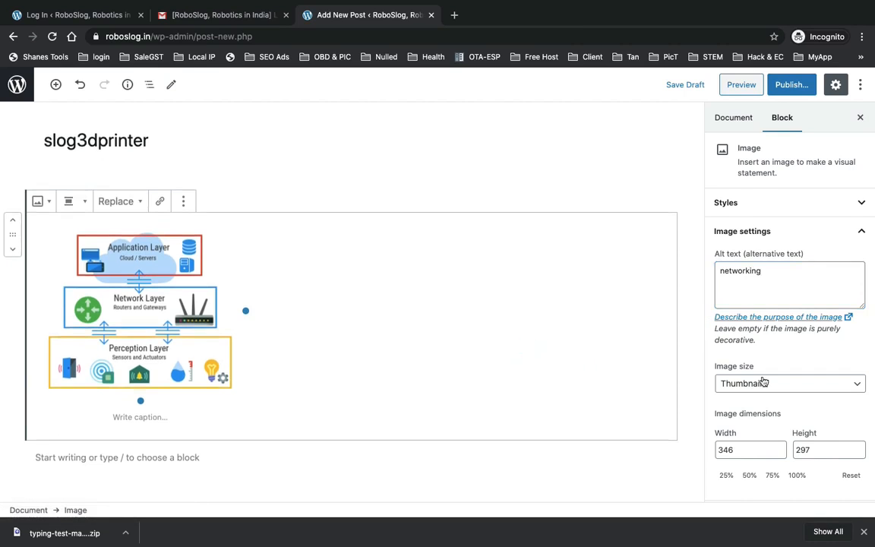
scroll(762, 383, "down", 1)
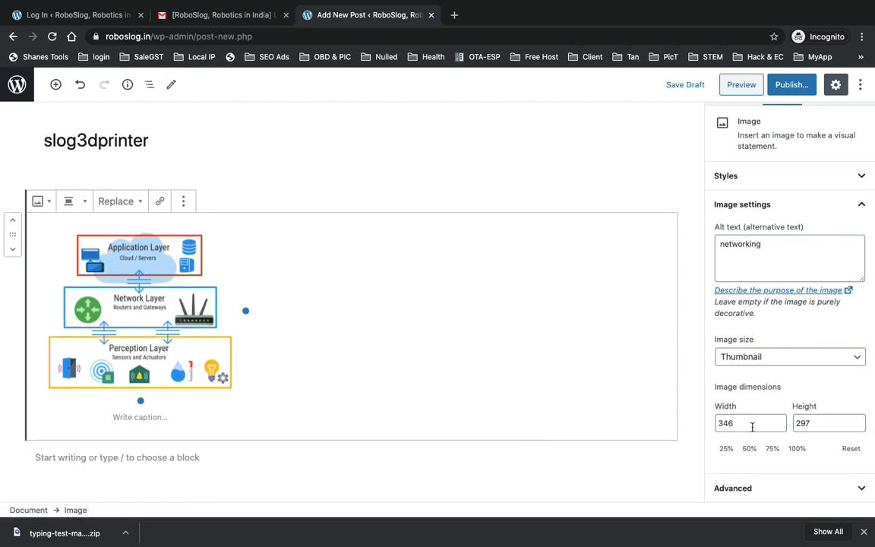
left_click_drag(731, 425, 827, 425)
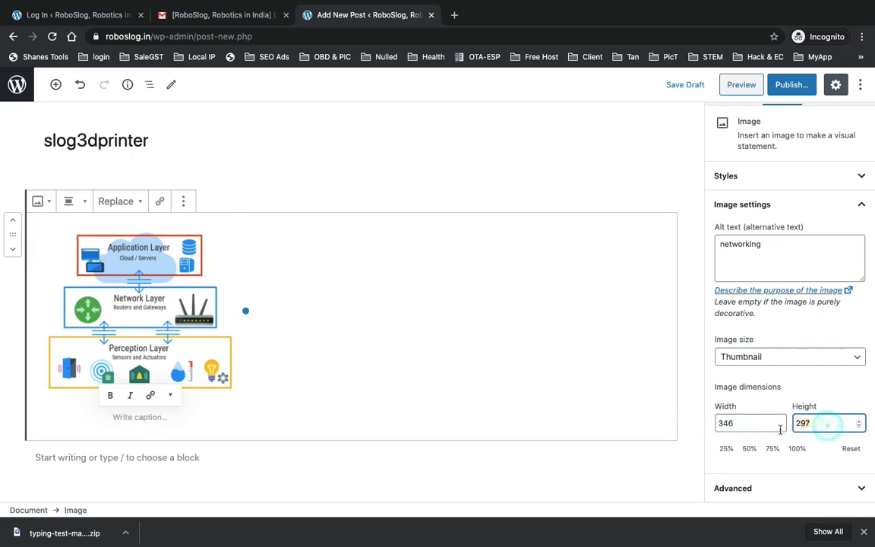
left_click(388, 366)
scroll(312, 334, "down", 2)
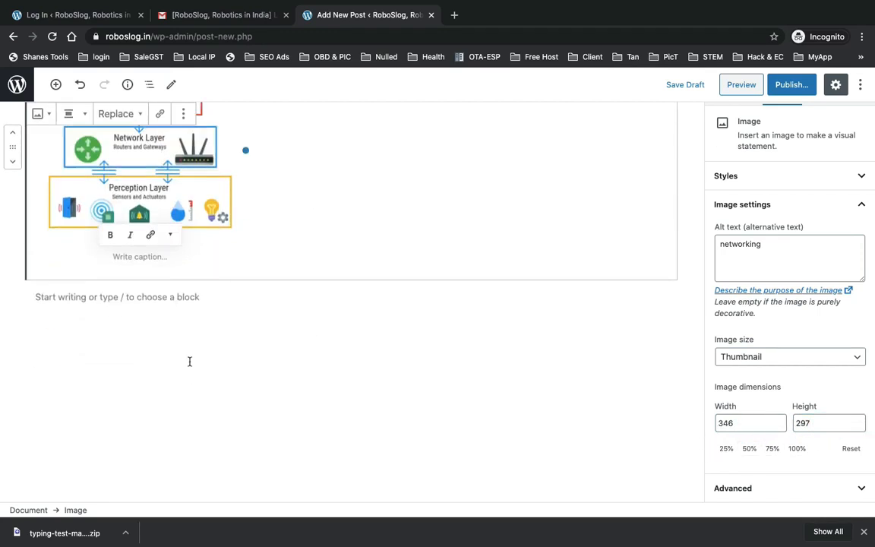
left_click(181, 307)
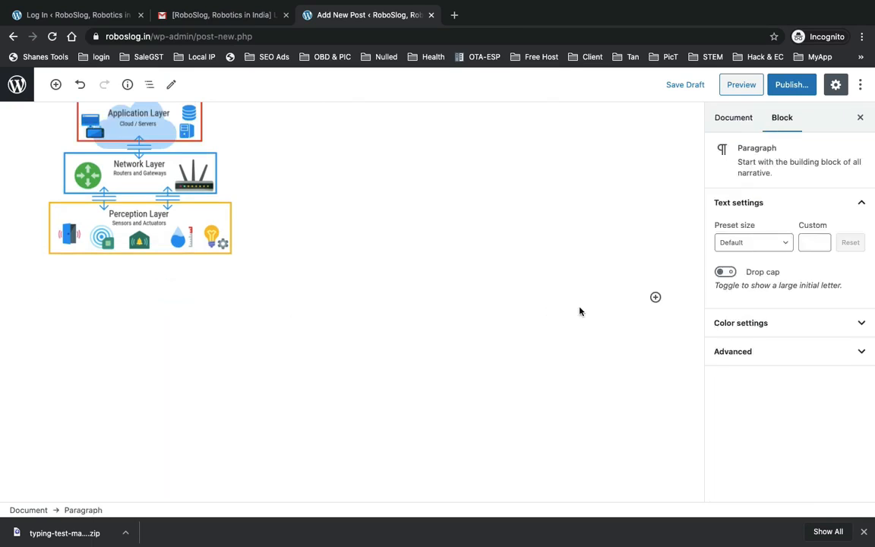
Add a Page Break from the Most used blocks, then an empty paragraph after it
left_click(654, 297)
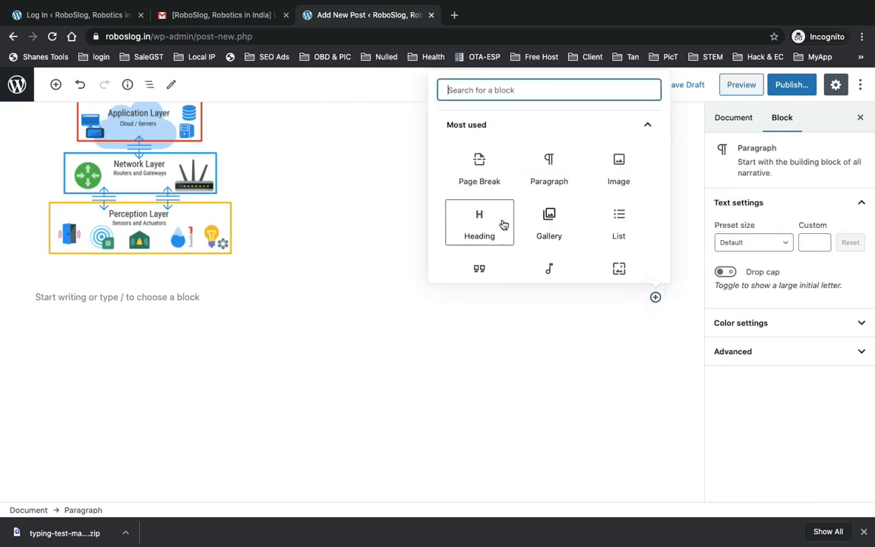
scroll(571, 232, "down", 1)
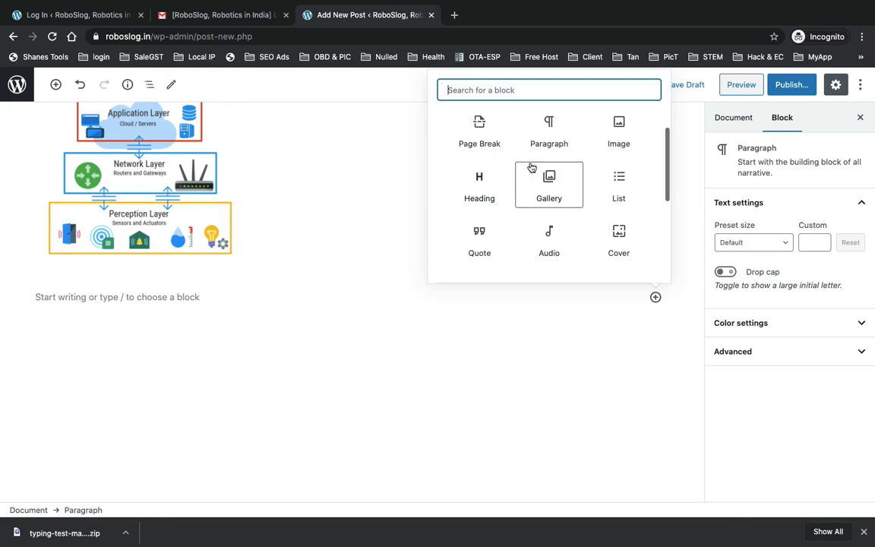
left_click(479, 135)
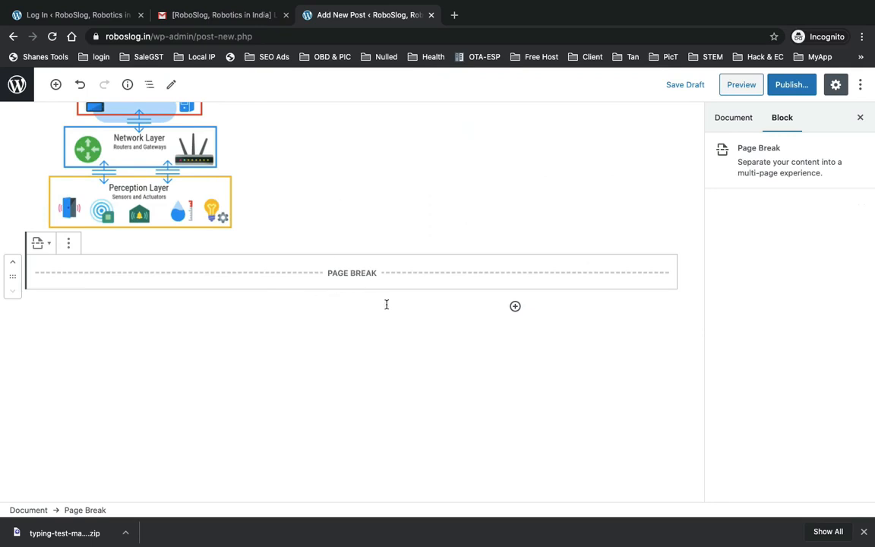
left_click(499, 309)
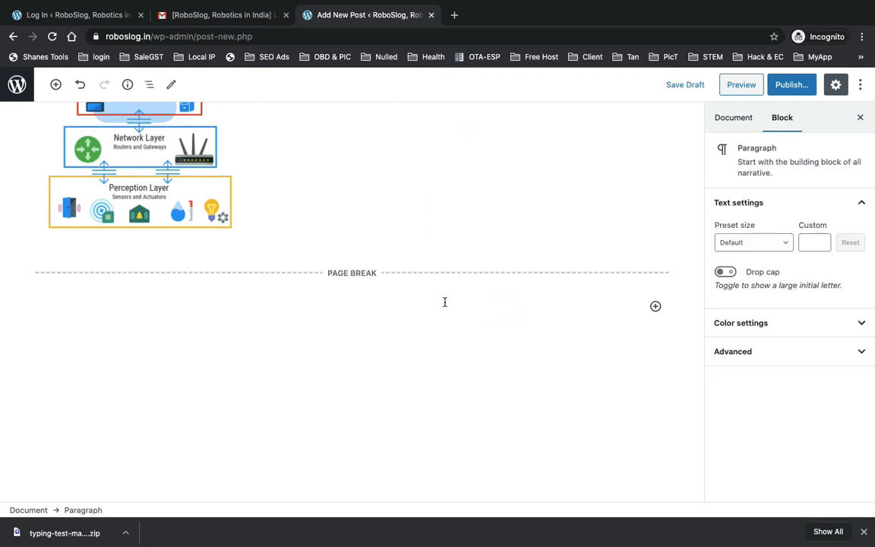
Search the block inserter for 'vid' and add a Video block below the page break
left_click(655, 297)
scroll(504, 258, "down", 2)
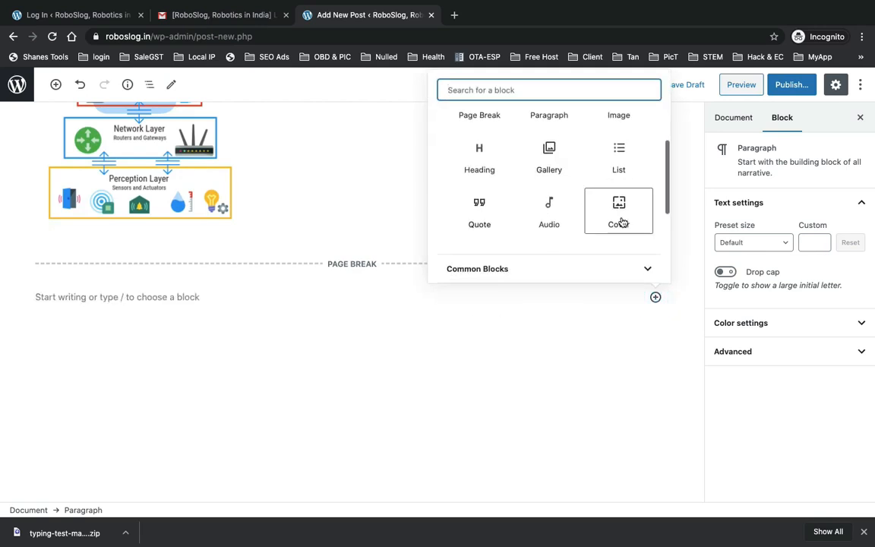
scroll(539, 216, "down", 2)
scroll(532, 194, "up", 1)
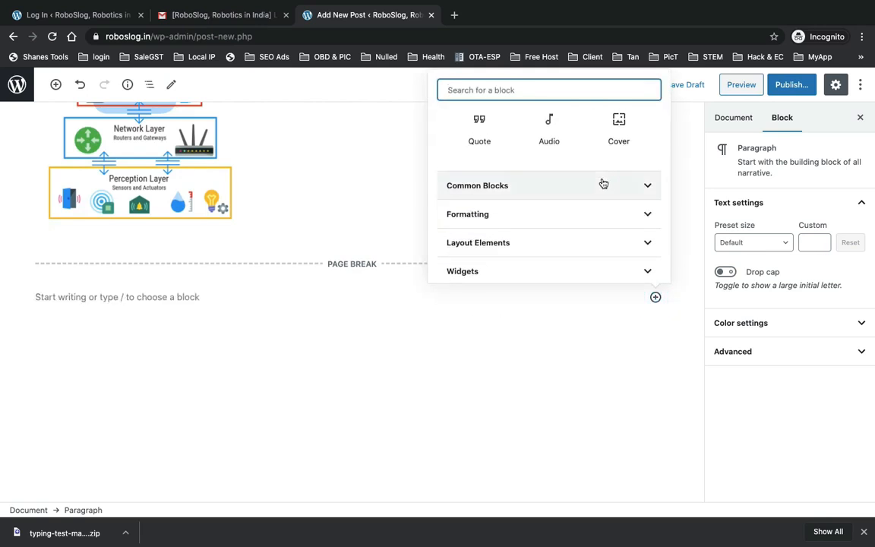
scroll(550, 219, "up", 3)
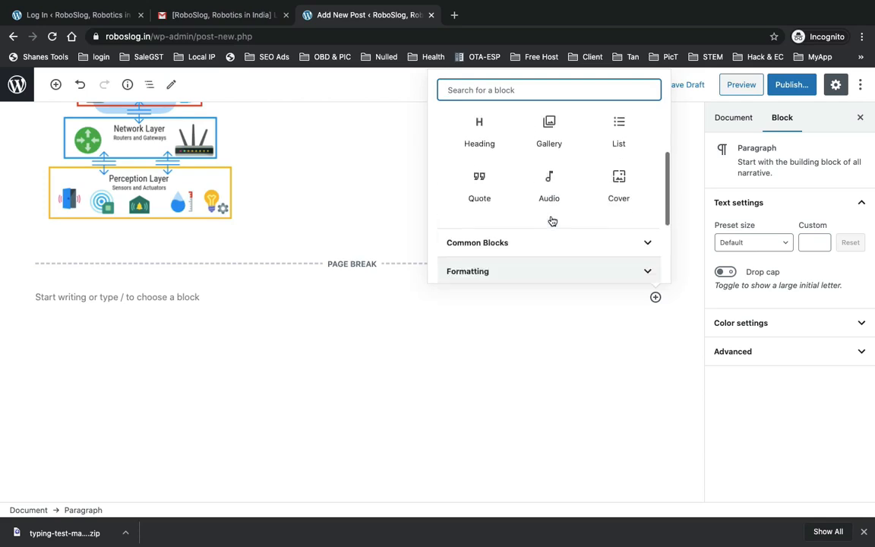
type("vid")
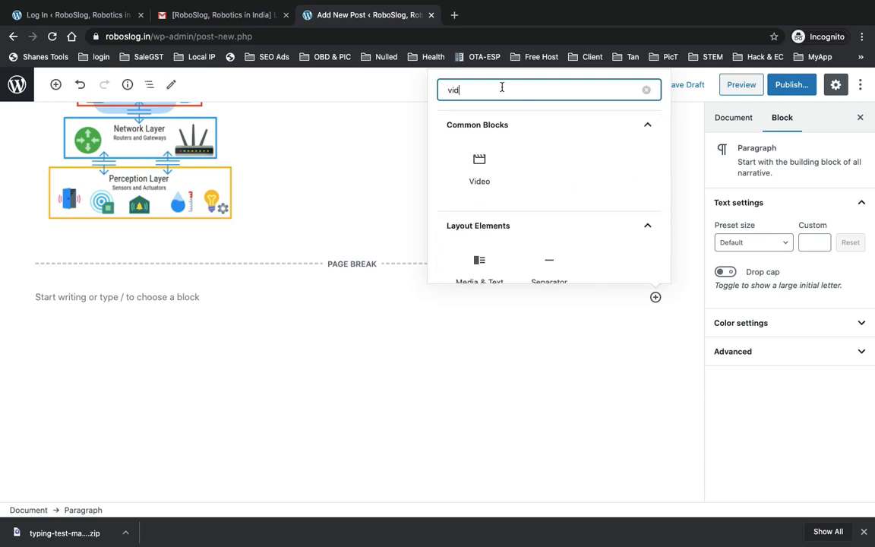
left_click(479, 166)
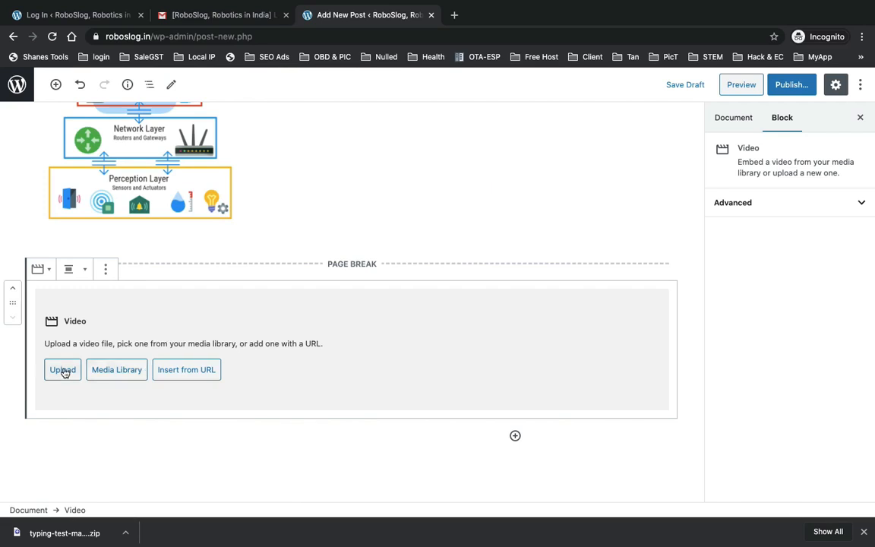
Select the post title to bring up the document settings
scroll(509, 229, "up", 5)
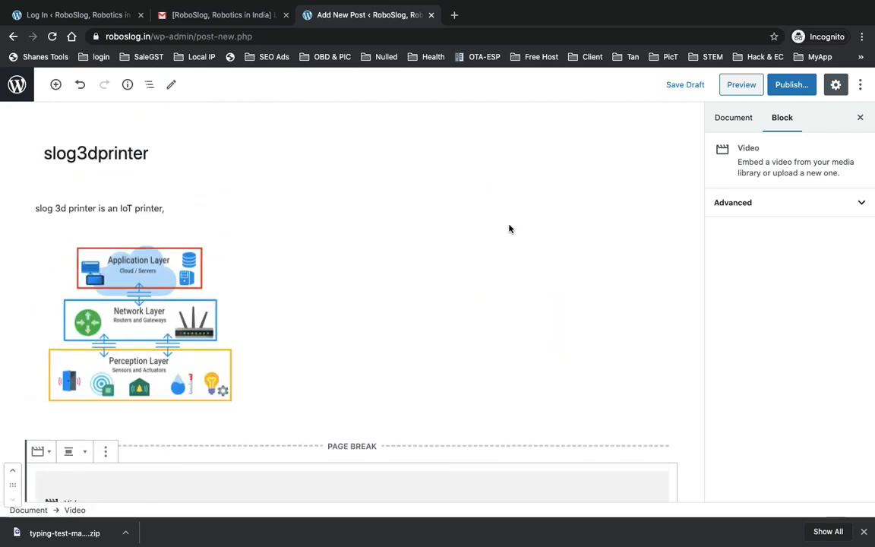
scroll(280, 212, "down", 4)
scroll(281, 214, "up", 4)
left_click(168, 157)
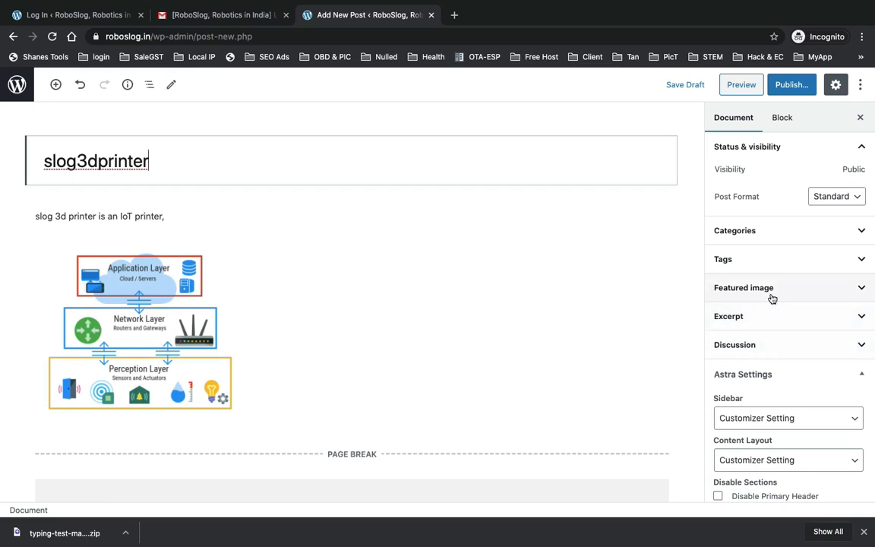
left_click(784, 236)
left_click(784, 236)
left_click(784, 236)
left_click(784, 236)
left_click(784, 237)
left_click(784, 236)
left_click(784, 236)
left_click(784, 236)
left_click(784, 237)
left_click(784, 236)
left_click(798, 230)
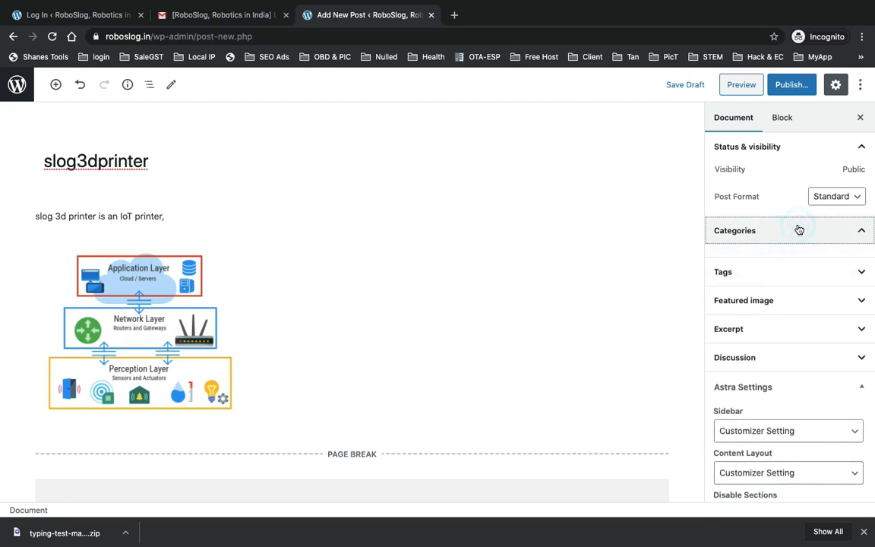
left_click(809, 241)
left_click(809, 241)
left_click(809, 240)
left_click(809, 240)
left_click(809, 241)
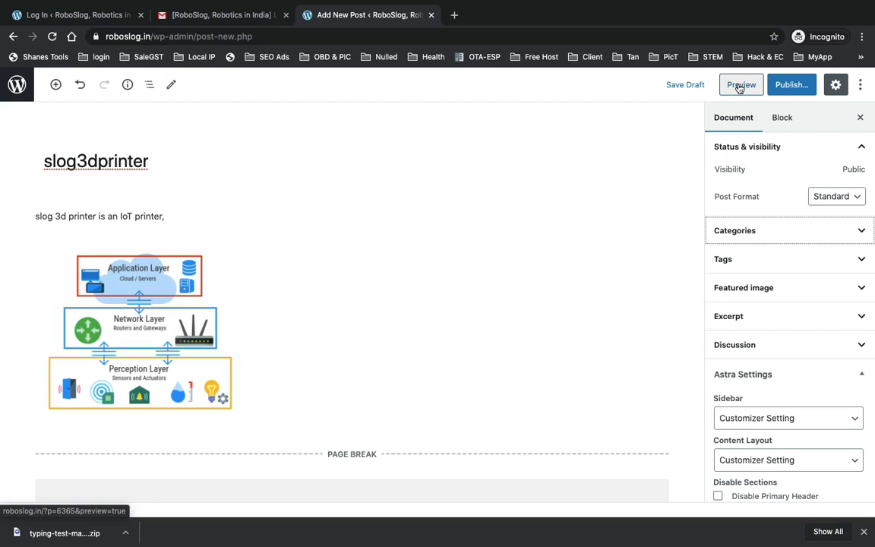
Submit the slog3dprinter post for review from the pre-publish panel
left_click(789, 87)
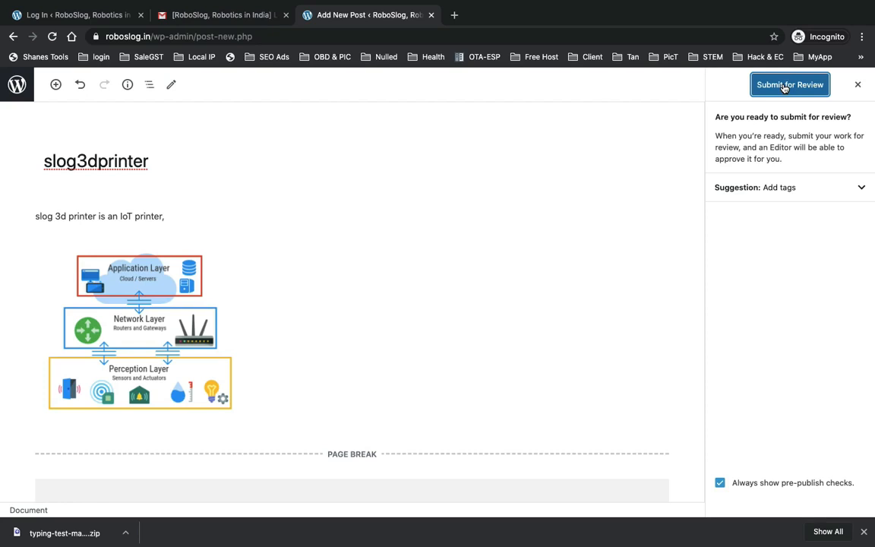
left_click(785, 86)
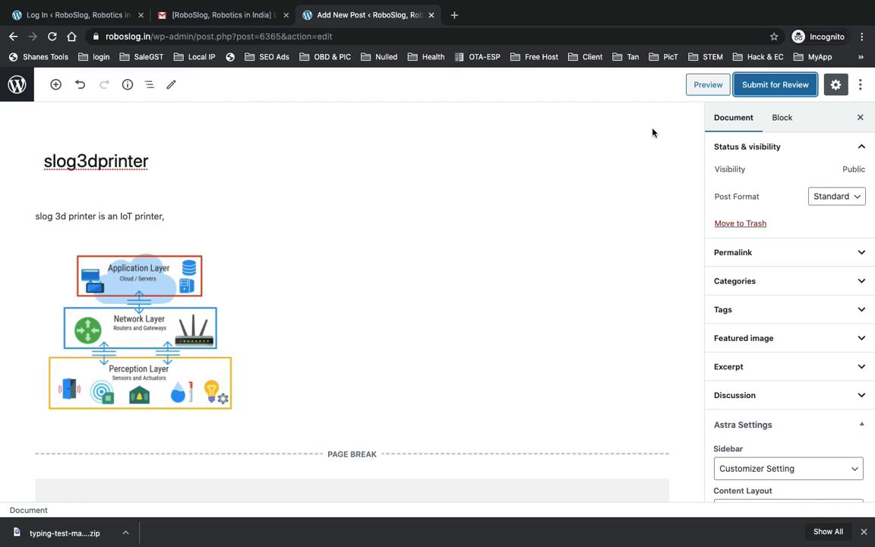
Delete 'inter' from the Permalink URL slug, leaving 'slog3dpr'
left_click(793, 261)
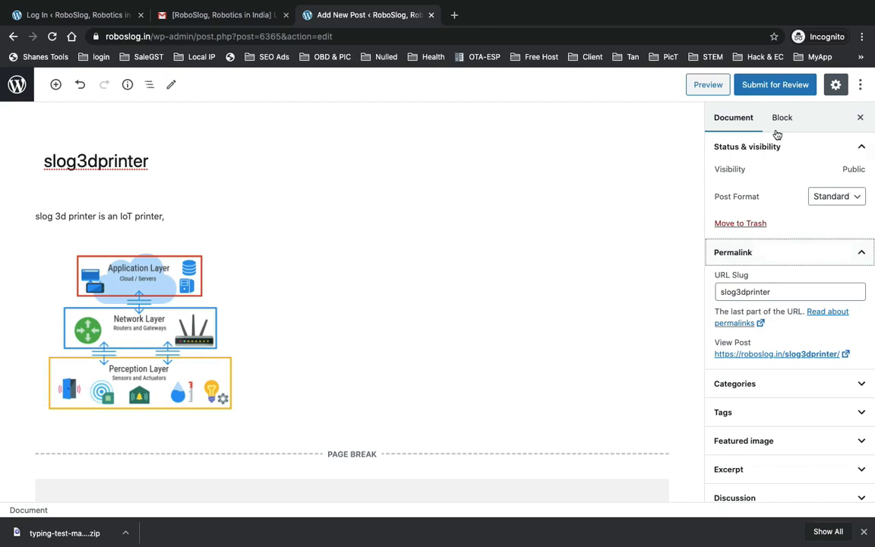
left_click(786, 286)
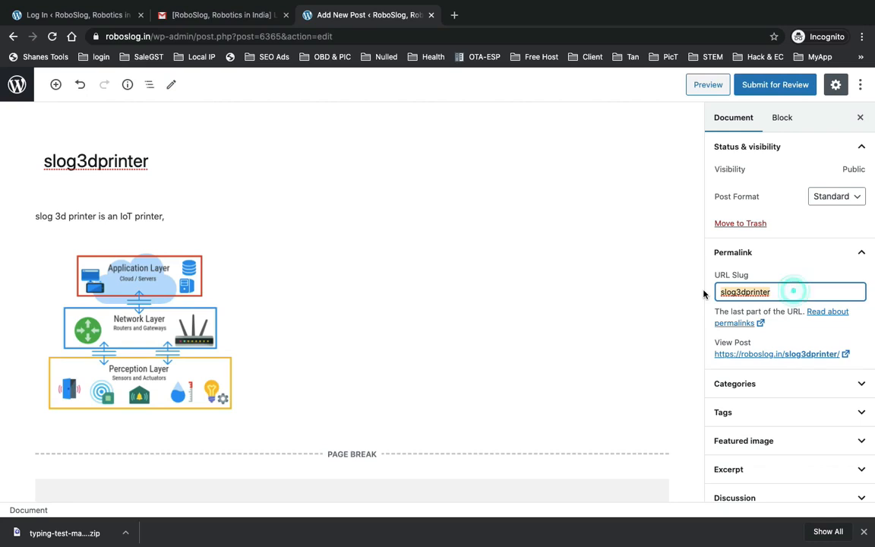
left_click(774, 292)
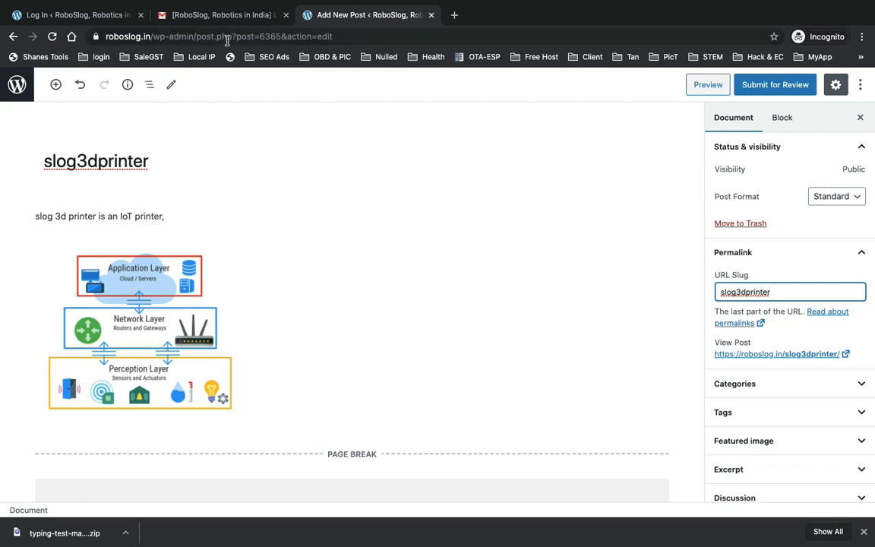
double_click(791, 288)
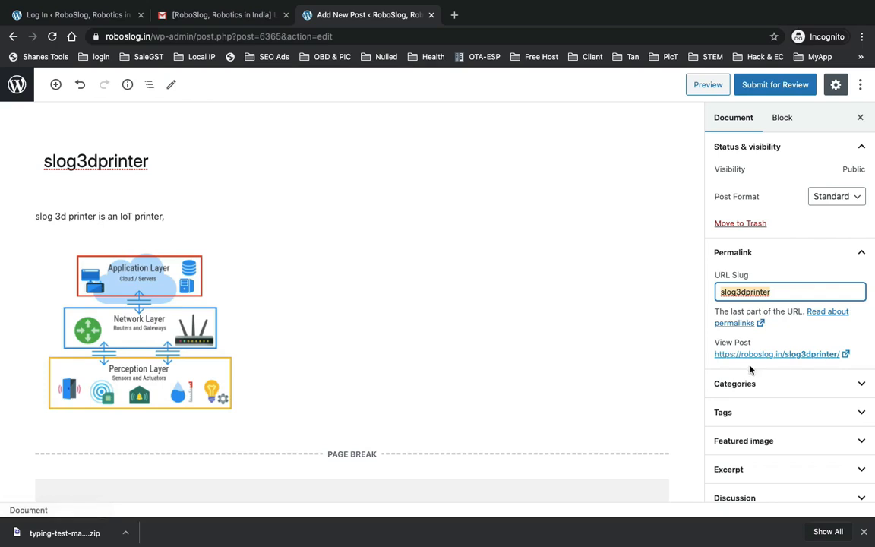
left_click(751, 294)
left_click_drag(753, 294, 840, 293)
key("BackSpace")
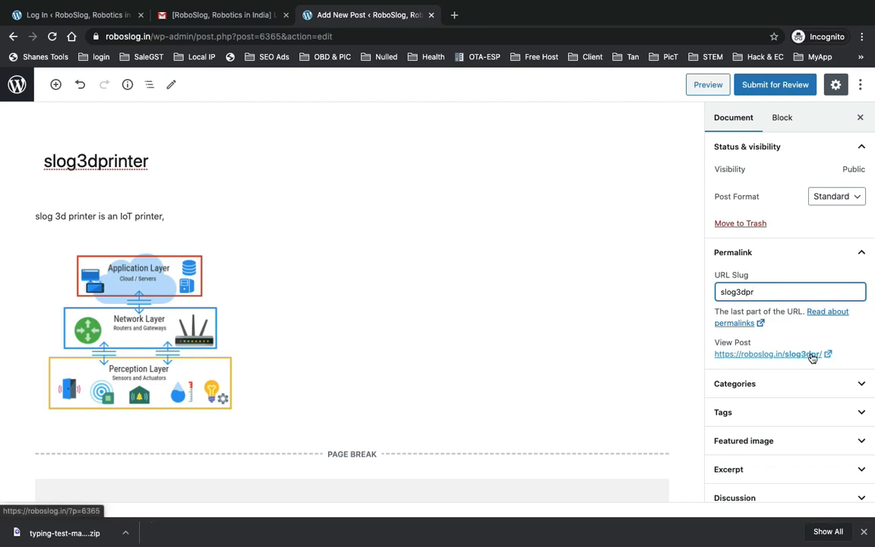
Expand the Featured image panel in the document sidebar
scroll(751, 417, "down", 3)
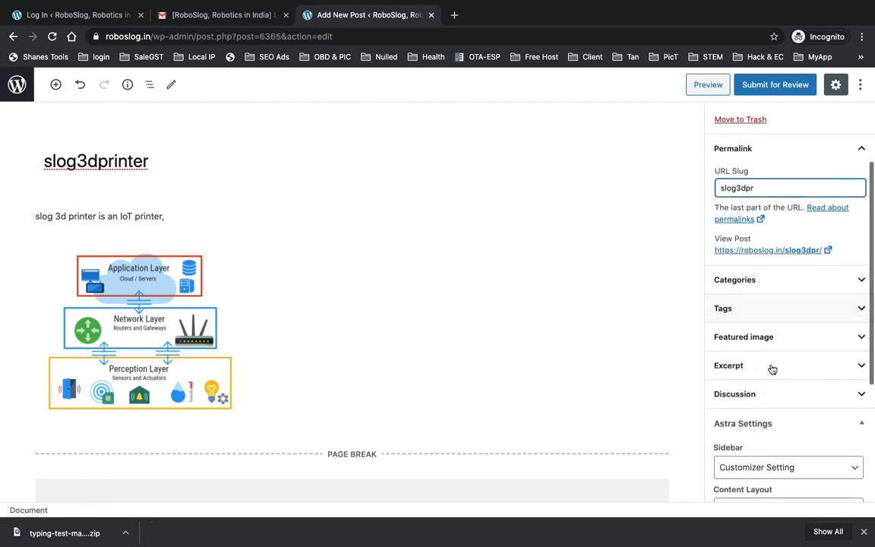
left_click(783, 346)
scroll(783, 353, "down", 2)
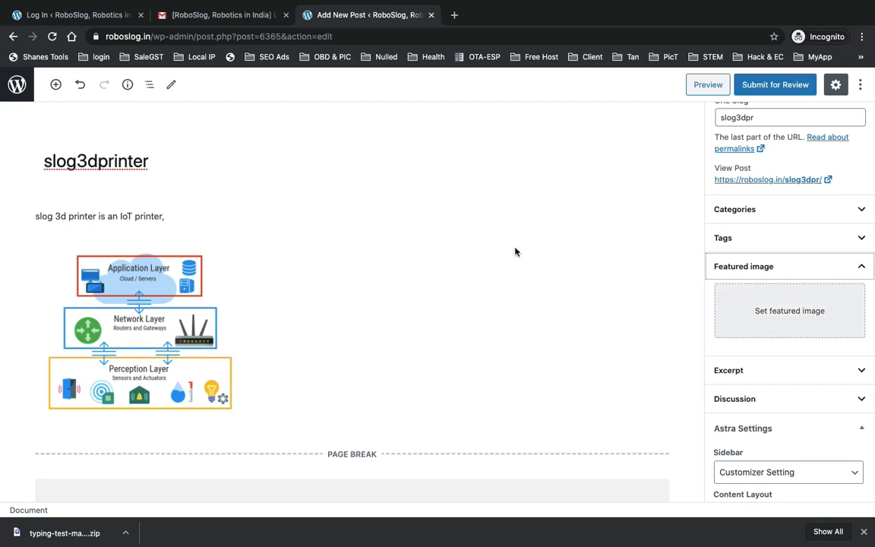
Load roboslog.in/blog in a new Chrome tab
left_click(454, 14)
type("rb")
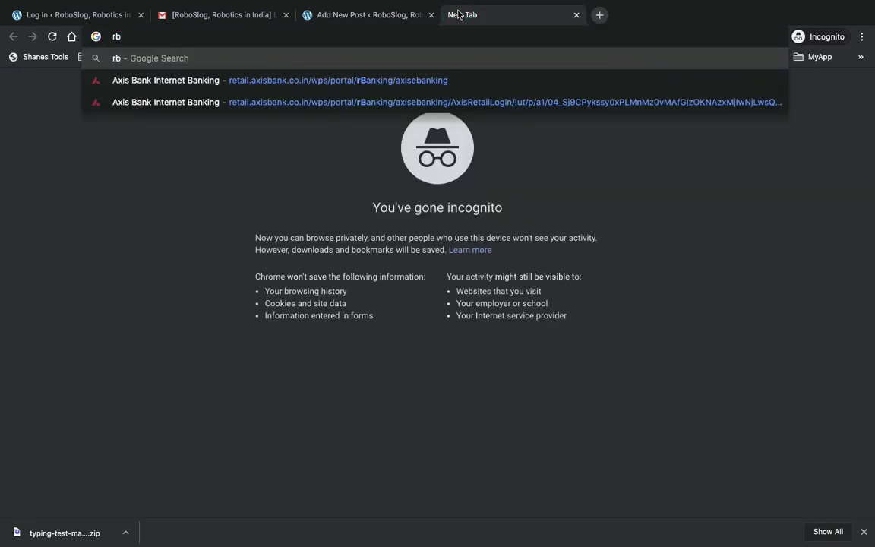
key("BackSpace")
type("ob")
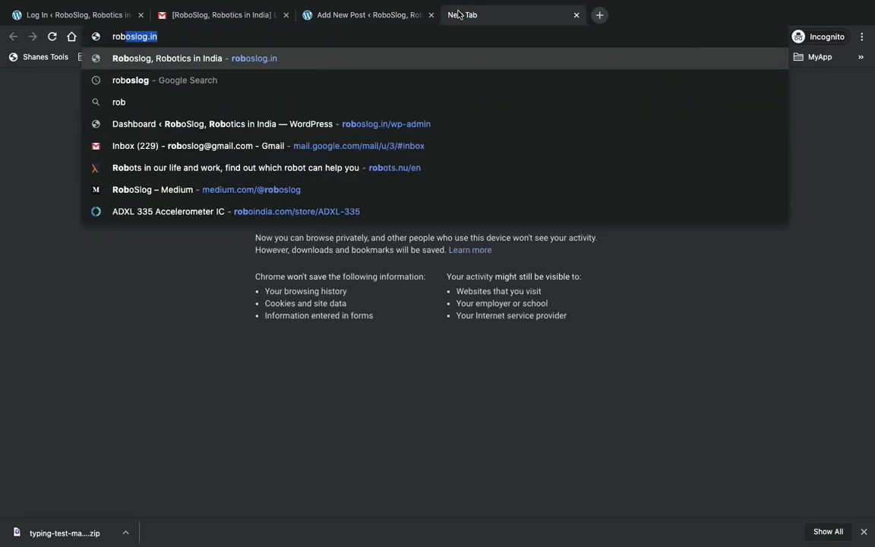
key("Right")
type("/blog")
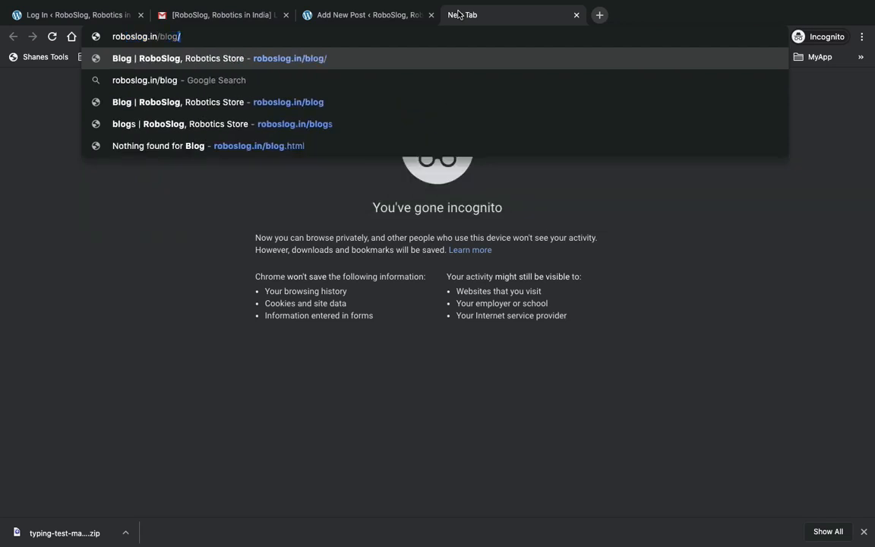
key("Return")
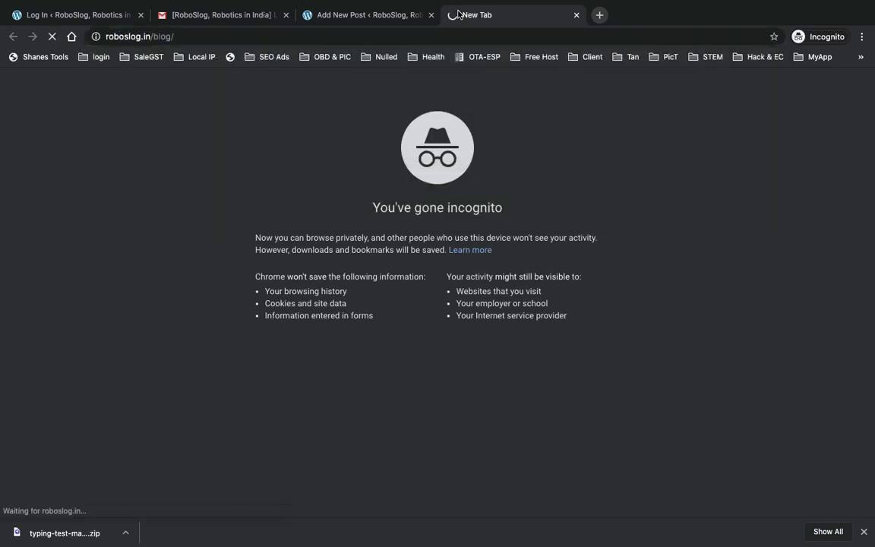
left_click(421, 33)
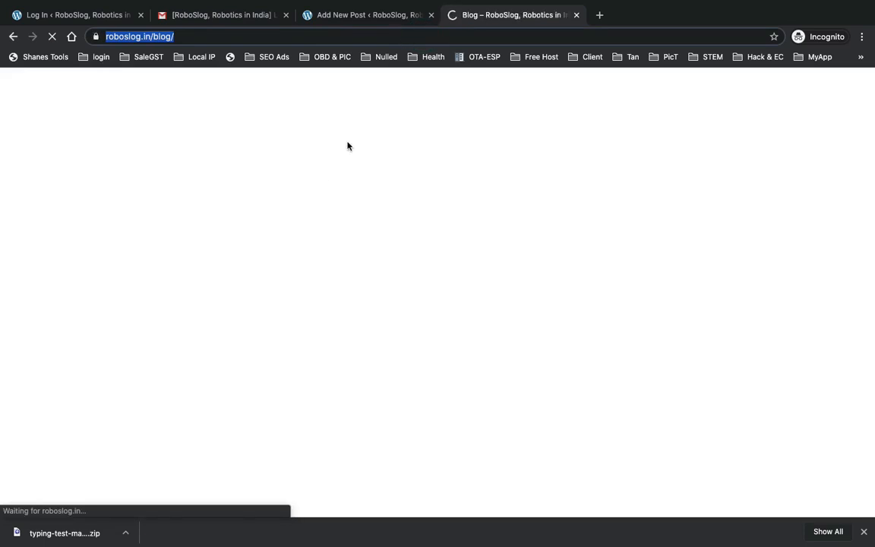
Scroll through the Roboslog blog post listing
scroll(348, 277, "down", 4)
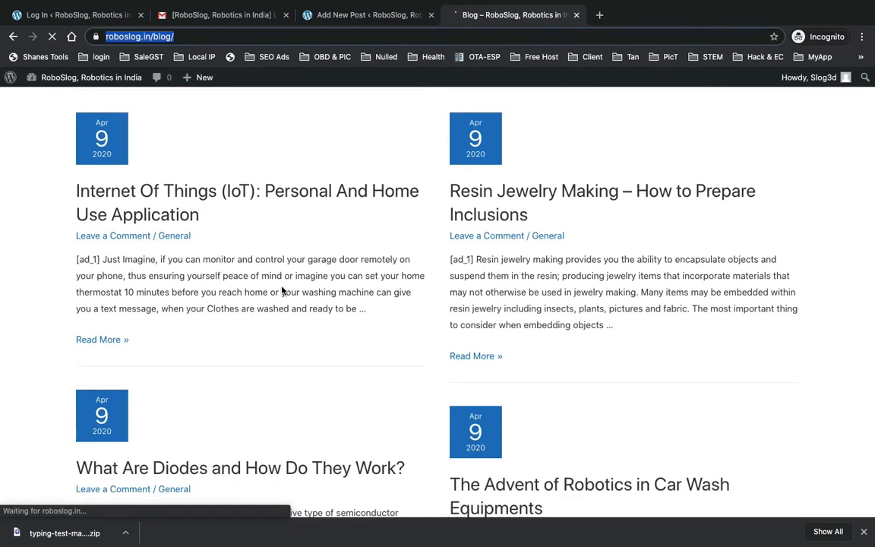
scroll(243, 293, "down", 20)
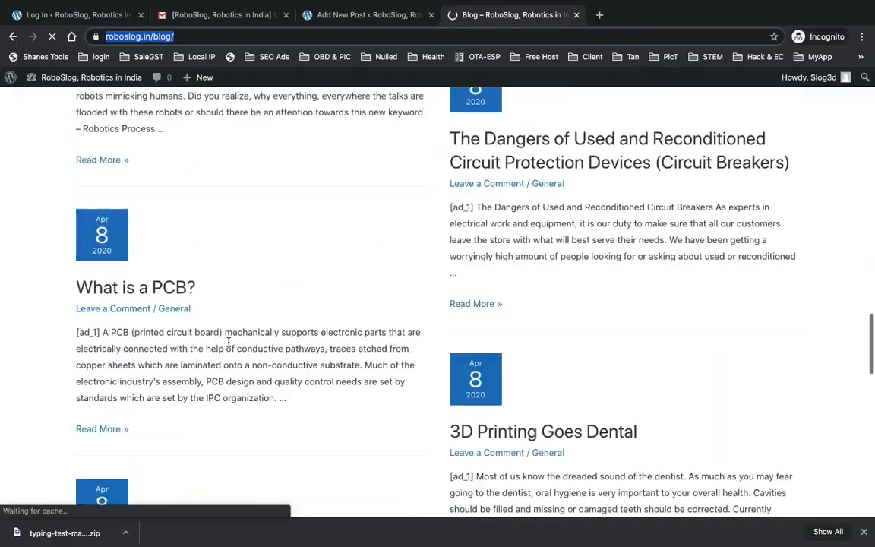
scroll(228, 342, "down", 5)
scroll(221, 361, "down", 5)
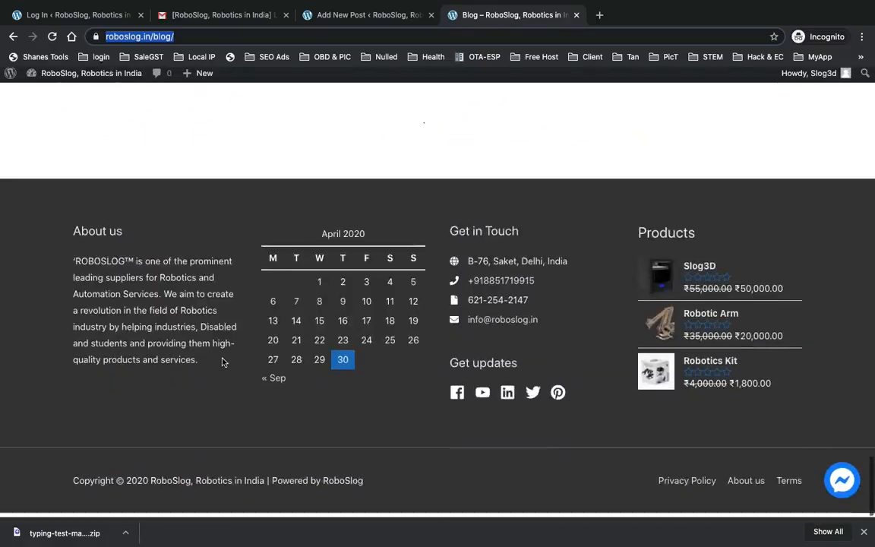
scroll(222, 362, "up", 3)
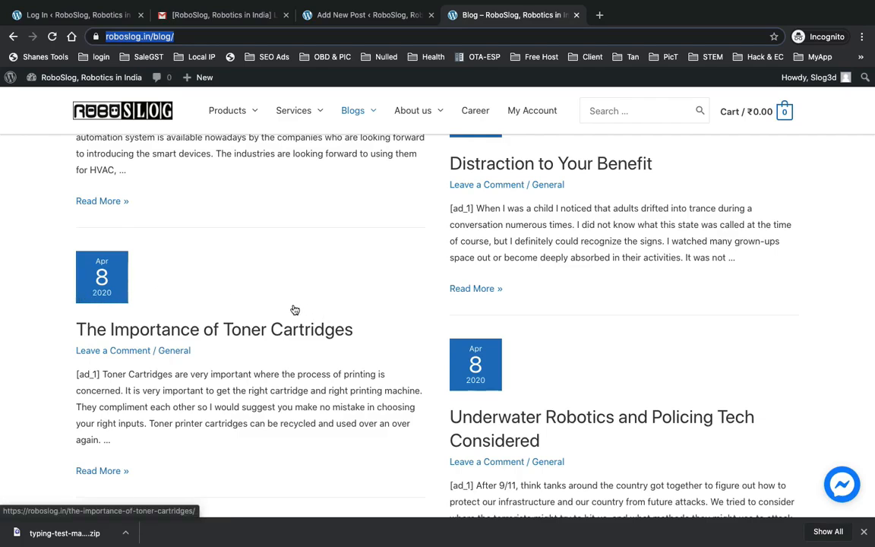
scroll(295, 310, "up", 1)
scroll(293, 309, "down", 1)
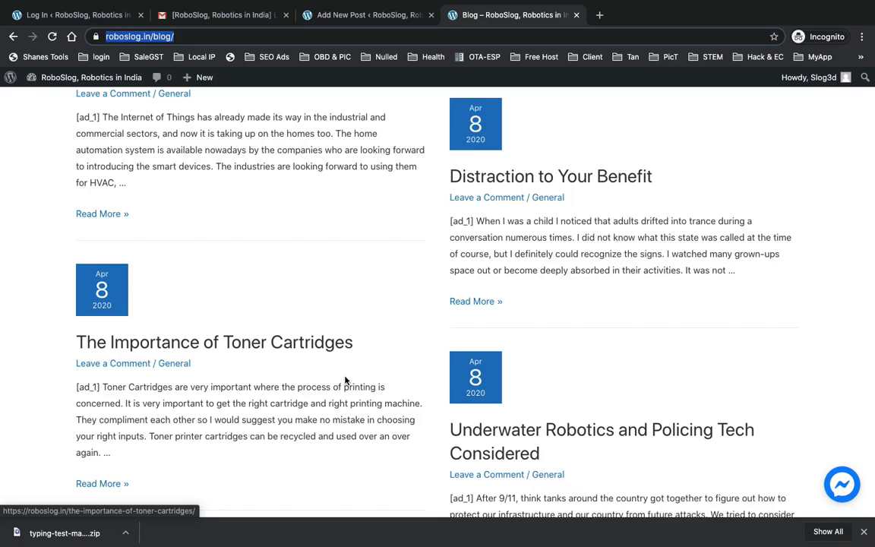
scroll(246, 211, "down", 8)
scroll(246, 211, "up", 2)
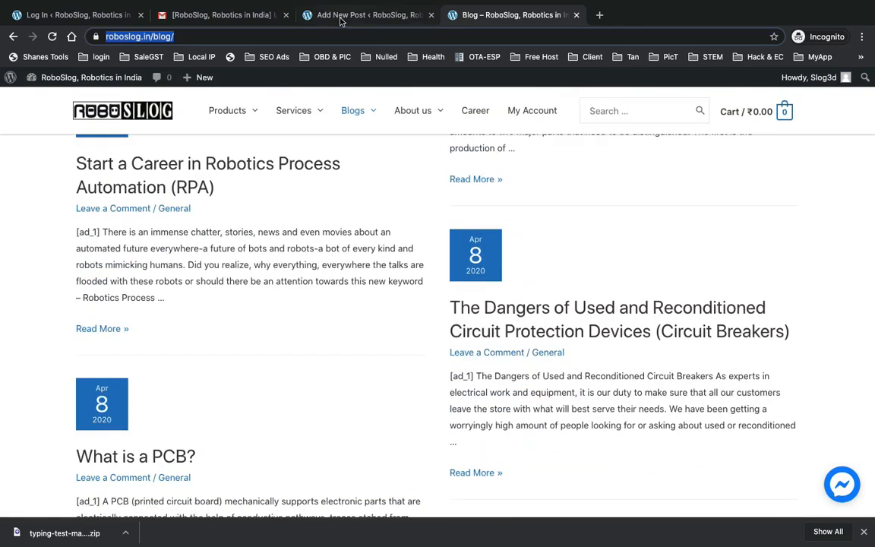
Switch back to the slog3dprinter post editor tab
left_click(341, 16)
left_click(211, 14)
left_click(349, 15)
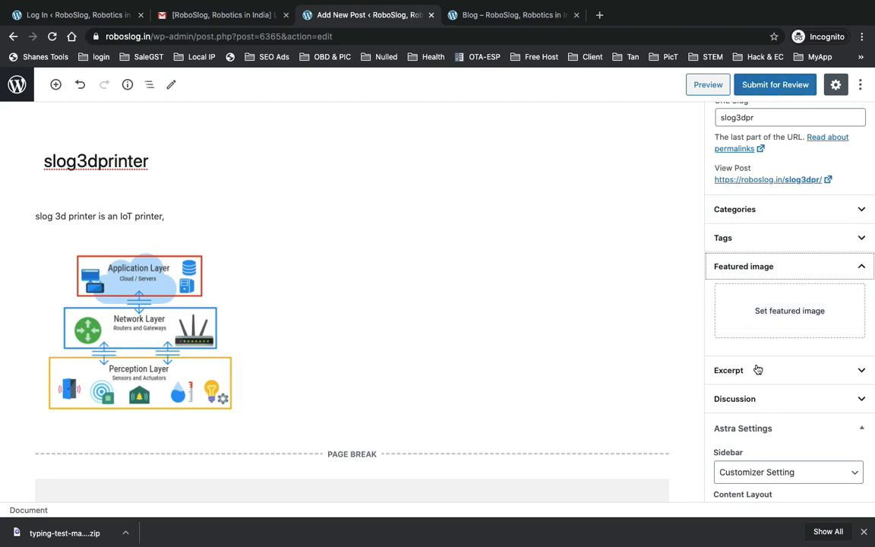
scroll(755, 367, "down", 3)
scroll(756, 367, "down", 1)
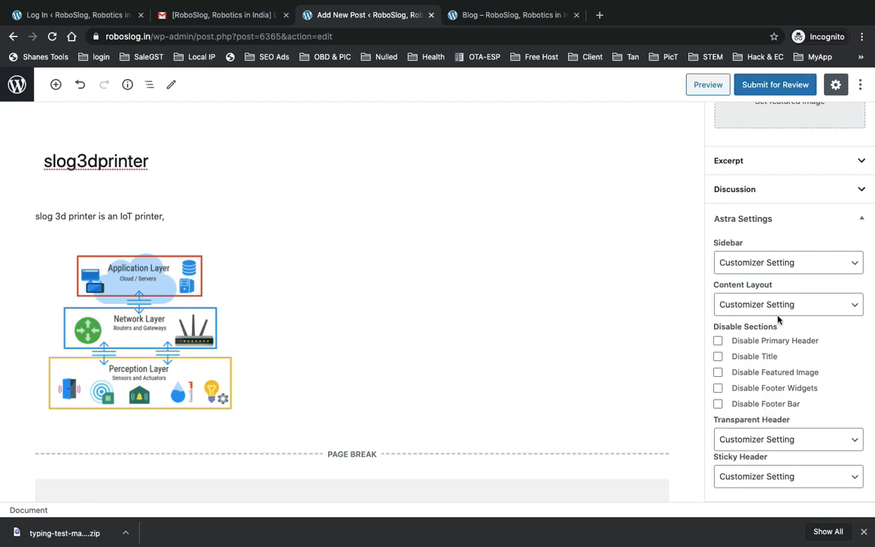
scroll(783, 262, "up", 1)
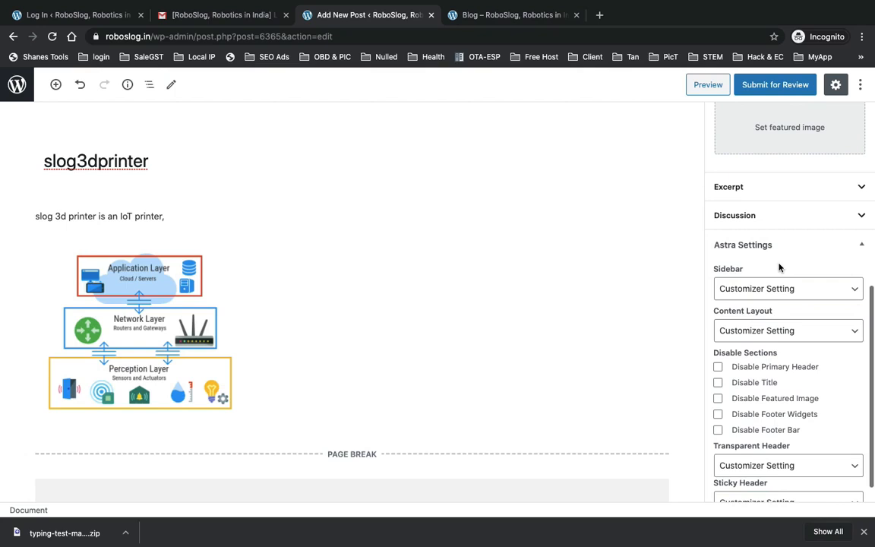
scroll(791, 330, "down", 1)
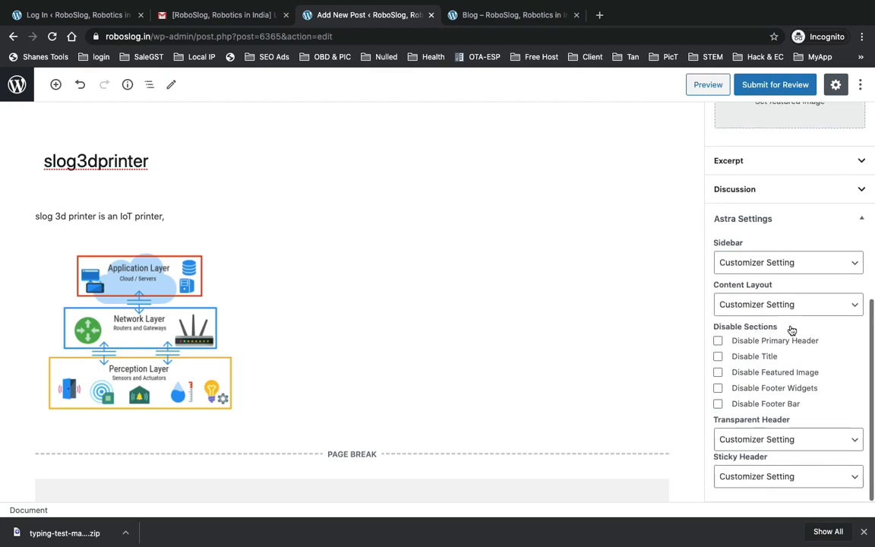
scroll(784, 247, "up", 3)
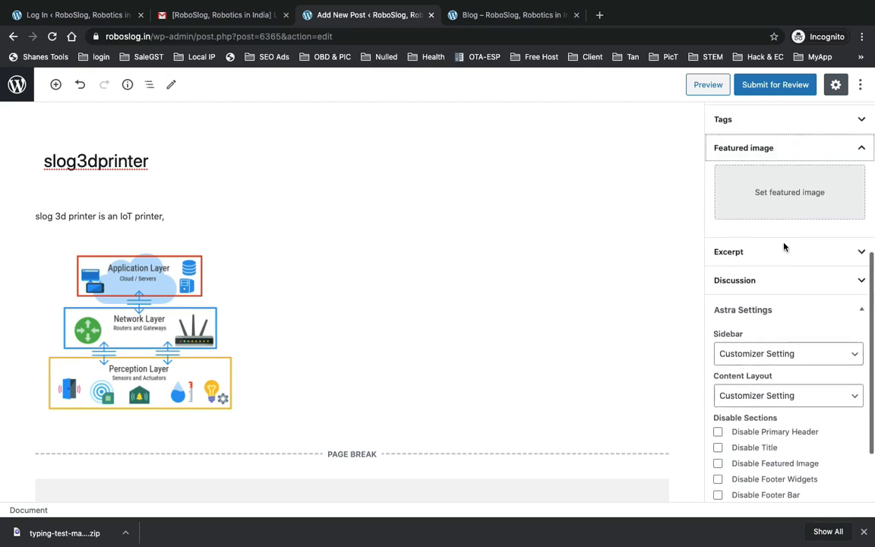
left_click(799, 287)
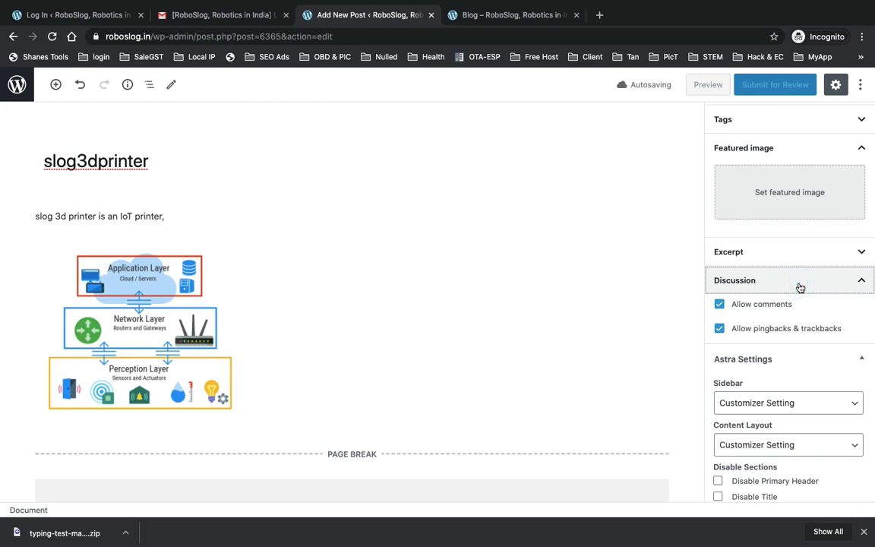
left_click(798, 285)
scroll(791, 376, "down", 3)
scroll(791, 375, "up", 12)
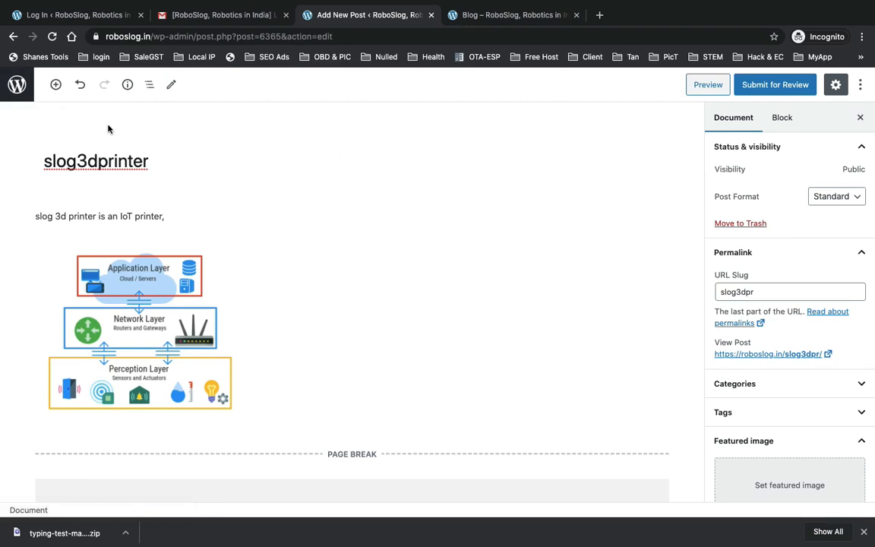
Cancel leaving at the 'Leave site?' prompt and select the IoT layers image block
left_click(16, 85)
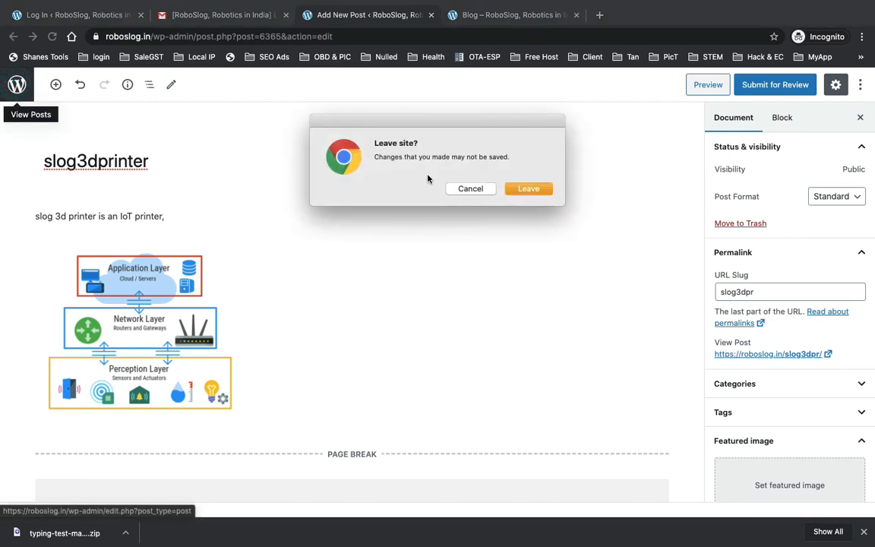
left_click(471, 188)
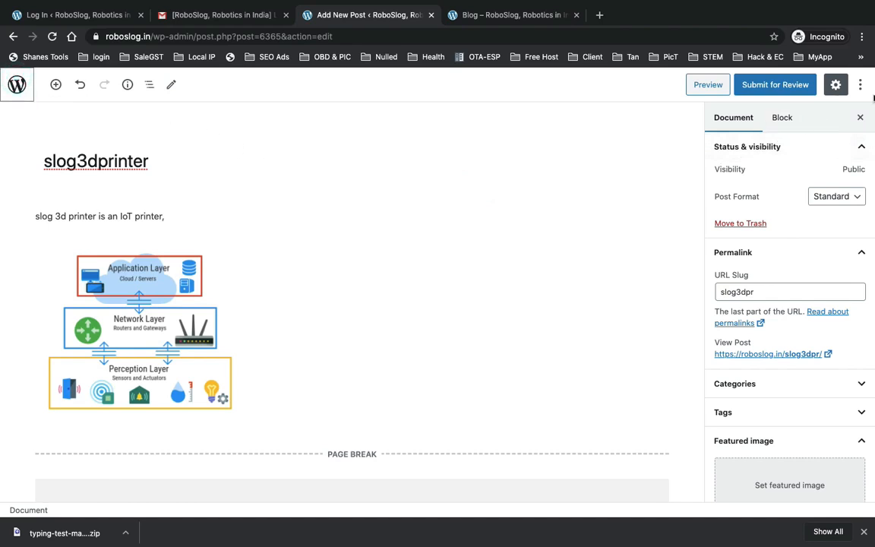
left_click(860, 85)
left_click(544, 253)
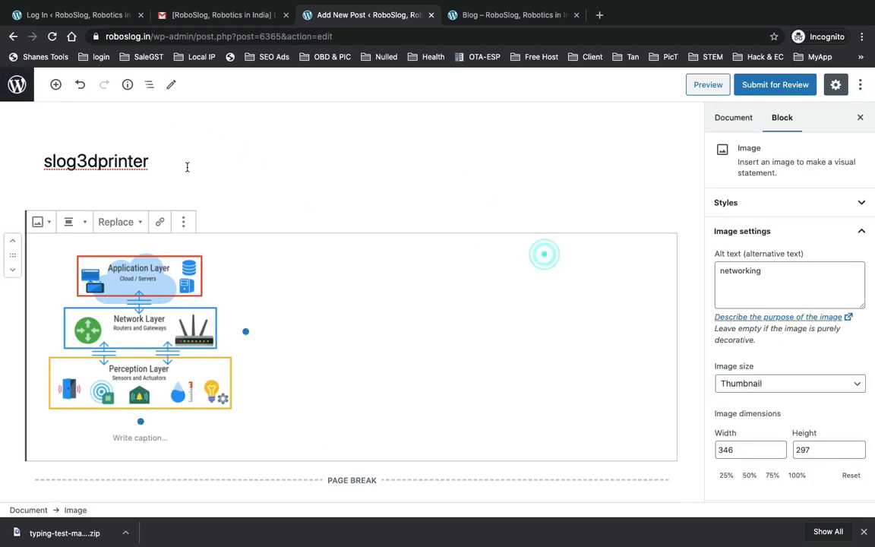